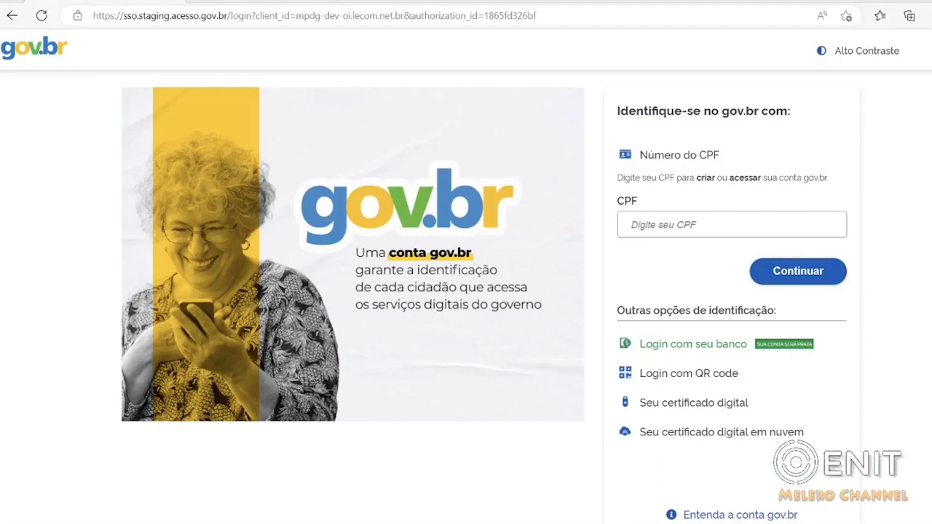
Enter the applicant's CPF on the gov.br identification page and continue to the password page.
left_click(671, 219)
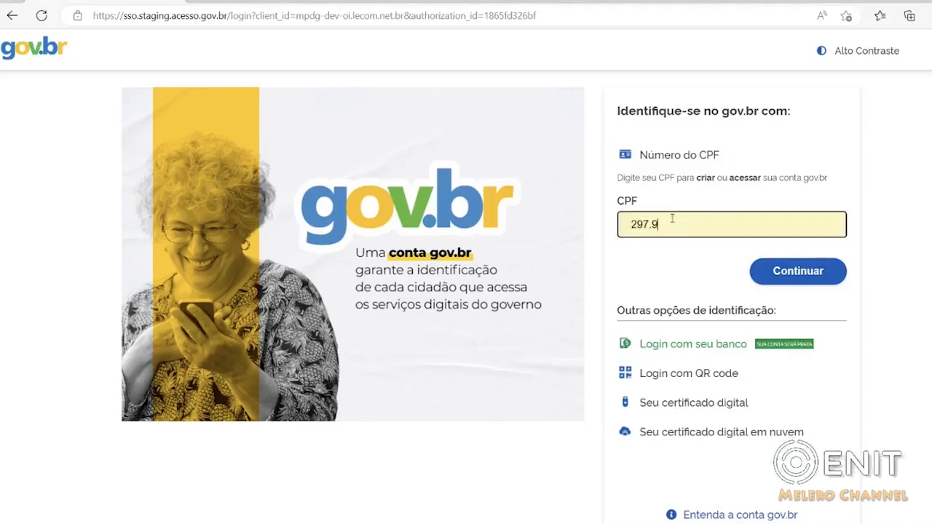
left_click(807, 279)
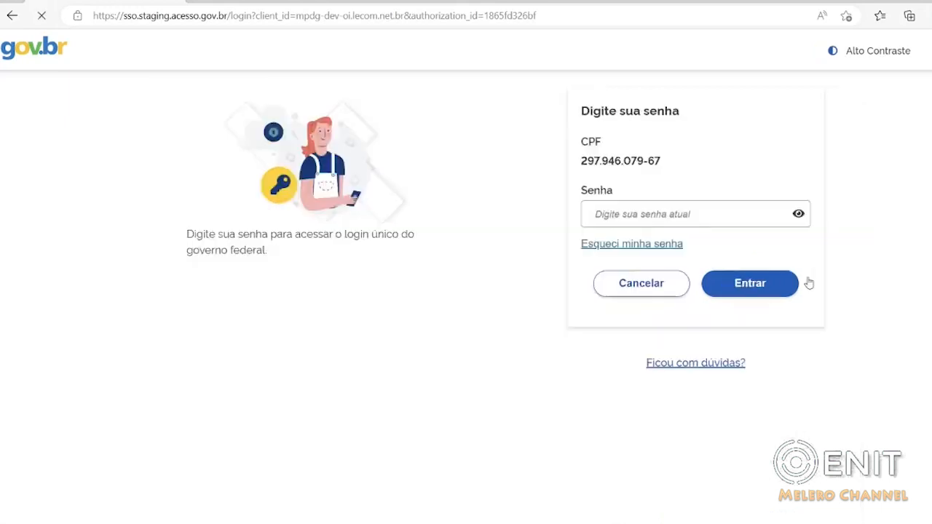
Enter the account password and sign in to gov.br.
key("ctrl+v")
left_click(887, 307)
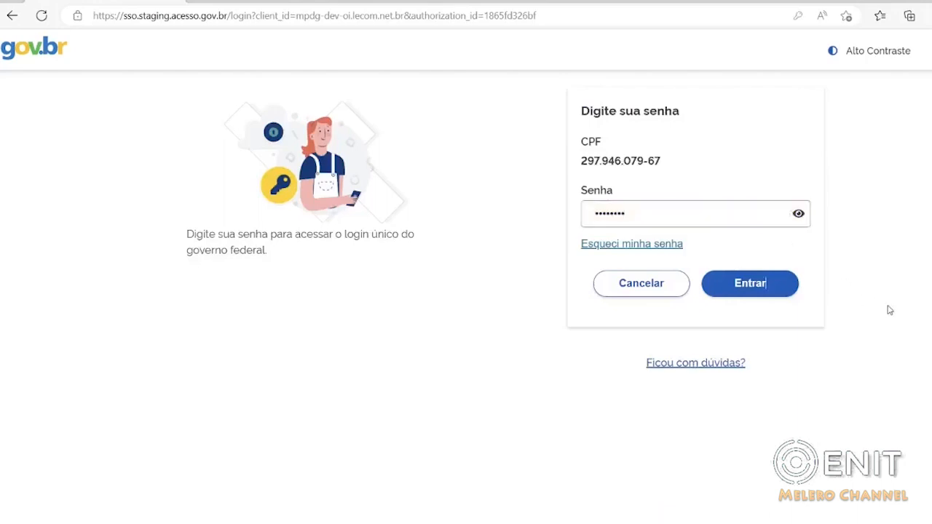
left_click(748, 290)
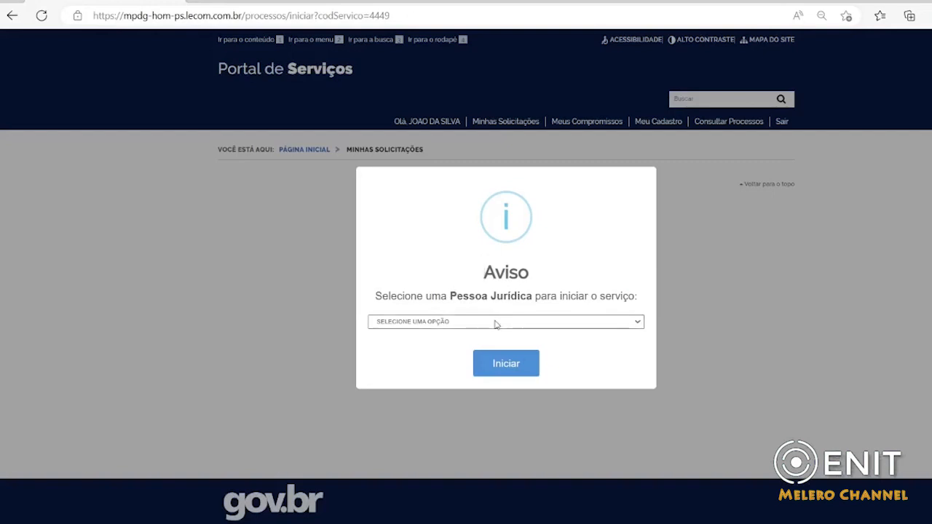
Choose the Empresa de Testes em Homologacao as the Pessoa Jurídica and start the SESMT registration service.
left_click(427, 345)
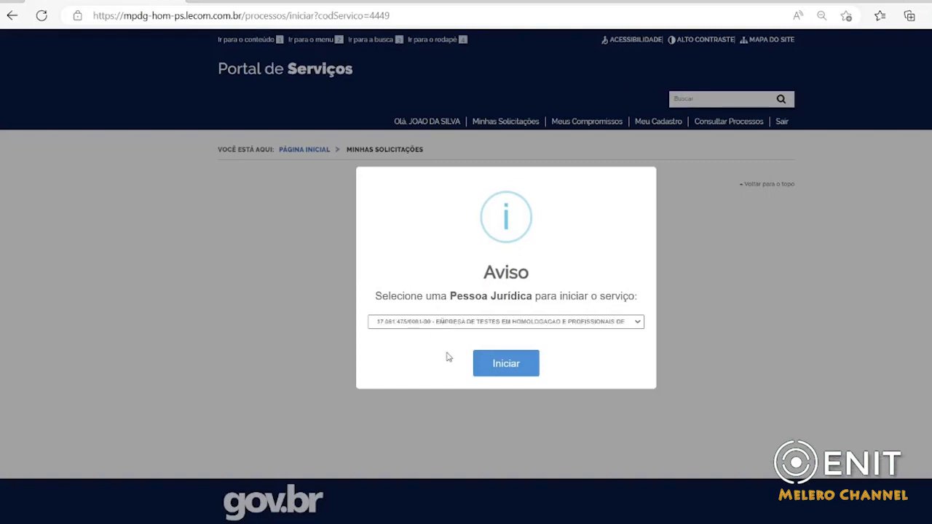
left_click(505, 364)
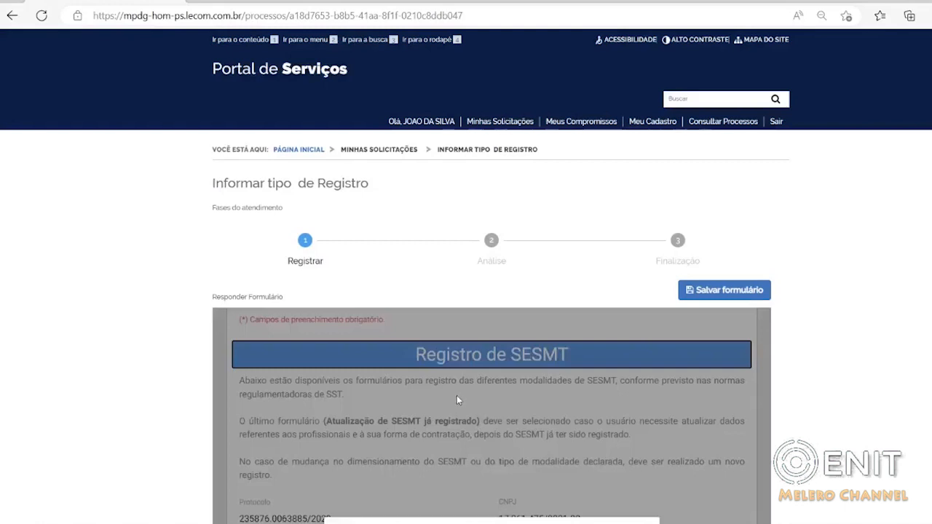
scroll(456, 395, "down", 2)
scroll(440, 366, "down", 2)
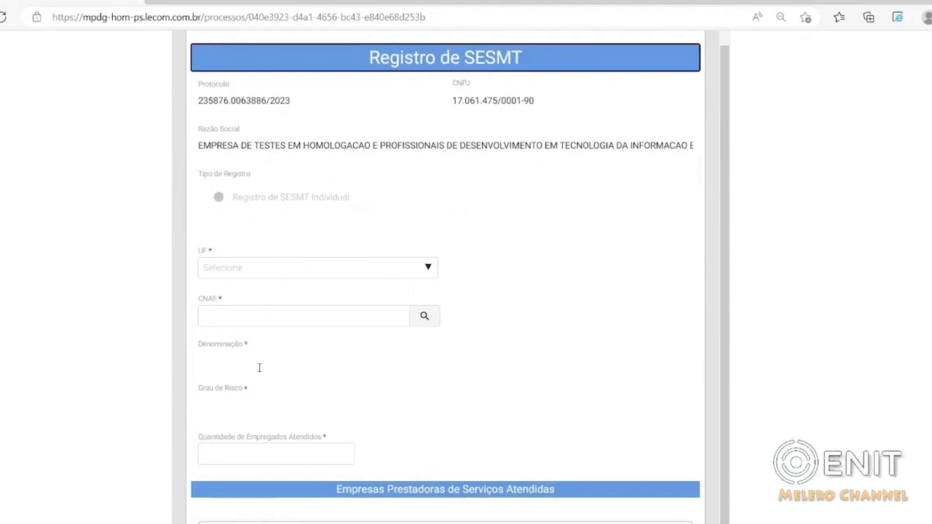
Set the UF to BA and look up CNAE 26.51-5, selecting its Fabricação de aparelhos e equipamentos de medida entry.
left_click(428, 269)
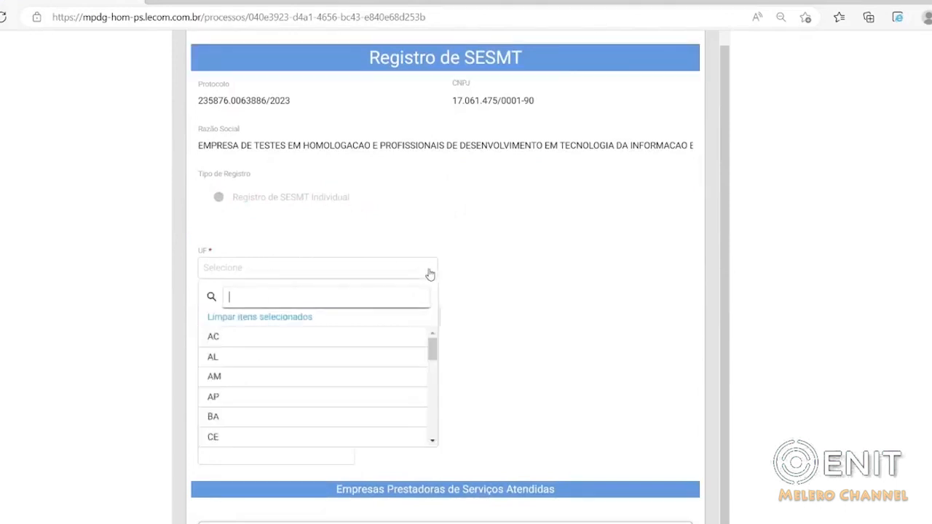
left_click(225, 423)
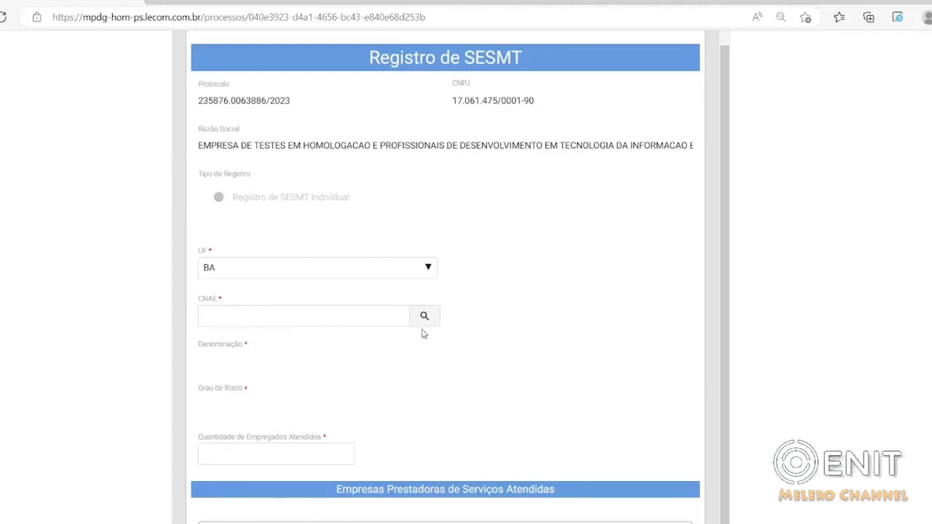
left_click(321, 313)
left_click(442, 314)
left_click(427, 318)
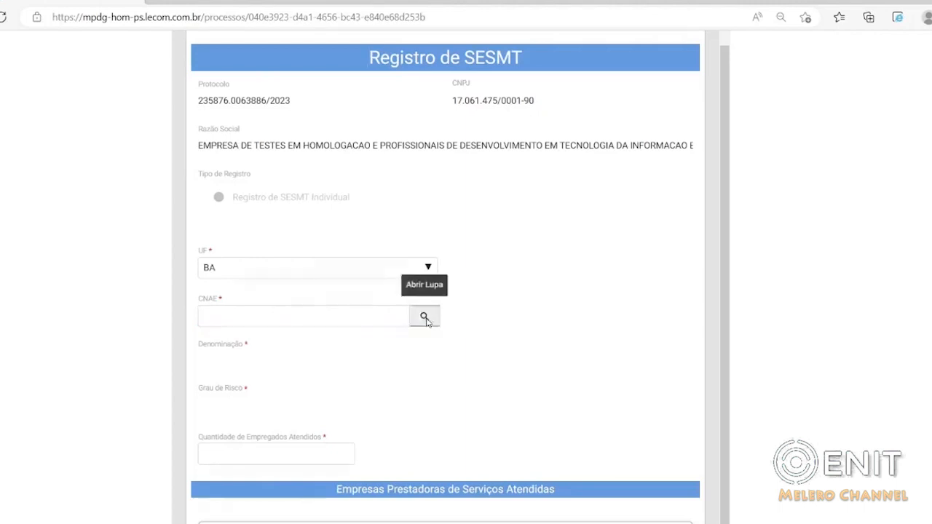
left_click(249, 271)
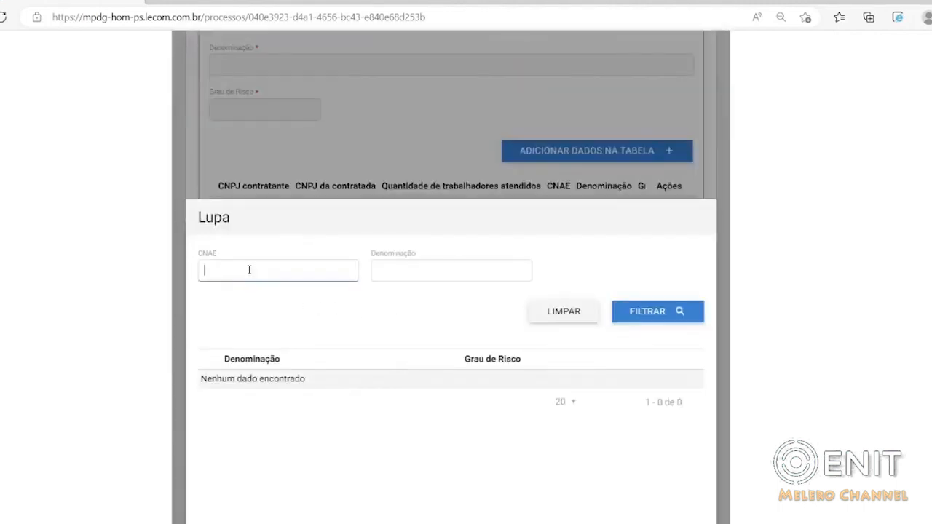
type("26.51-5")
left_click(645, 313)
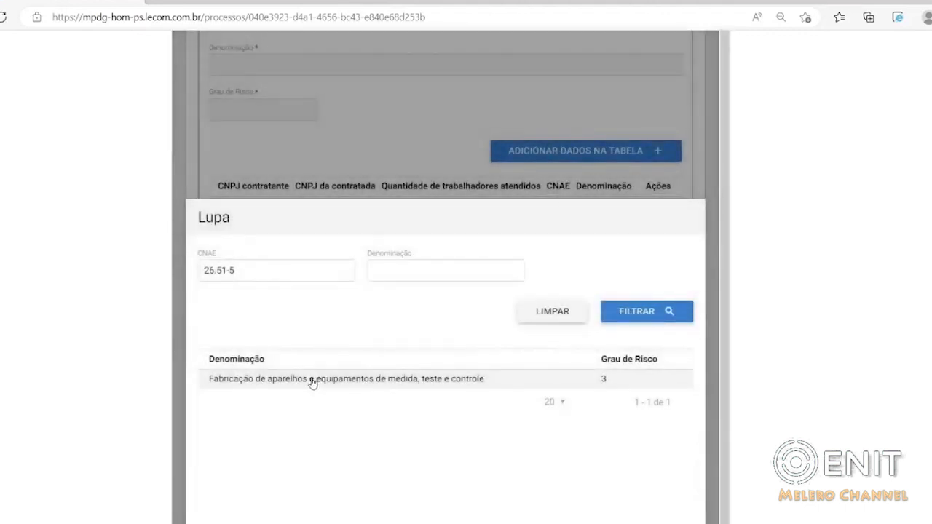
left_click(311, 386)
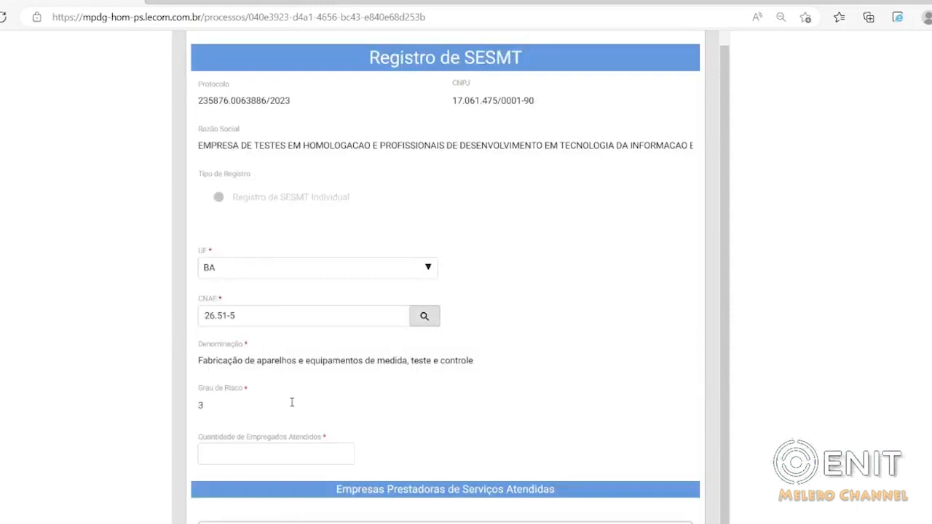
Set Quantidade de Empregados Atendidos to 20.
scroll(341, 391, "down", 1)
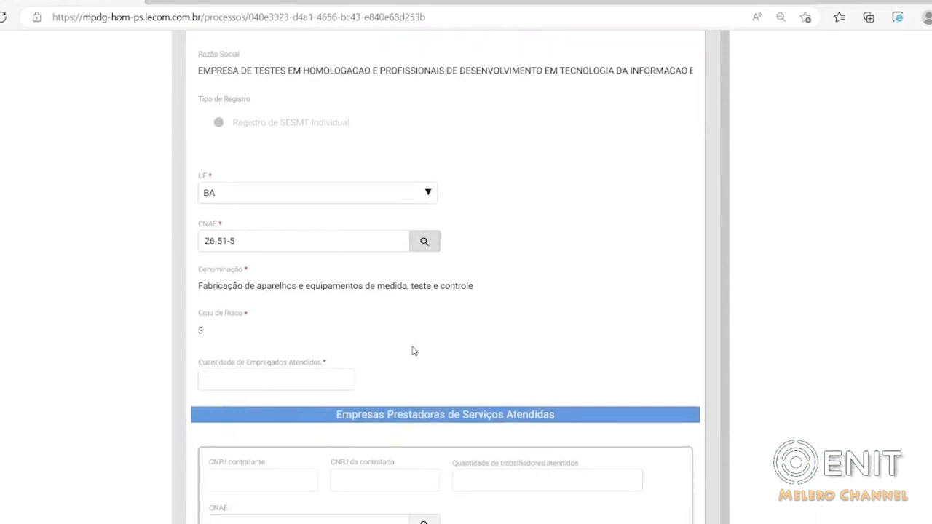
scroll(412, 351, "up", 1)
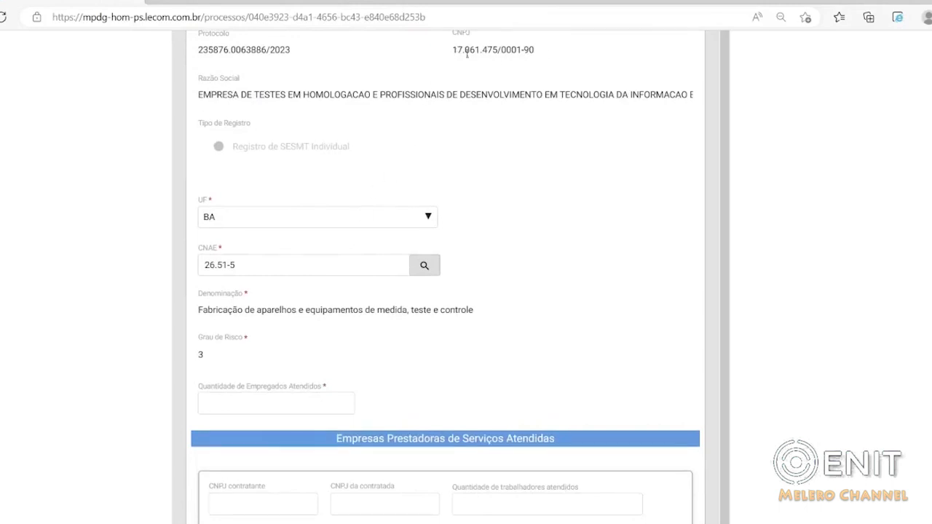
left_click(204, 404)
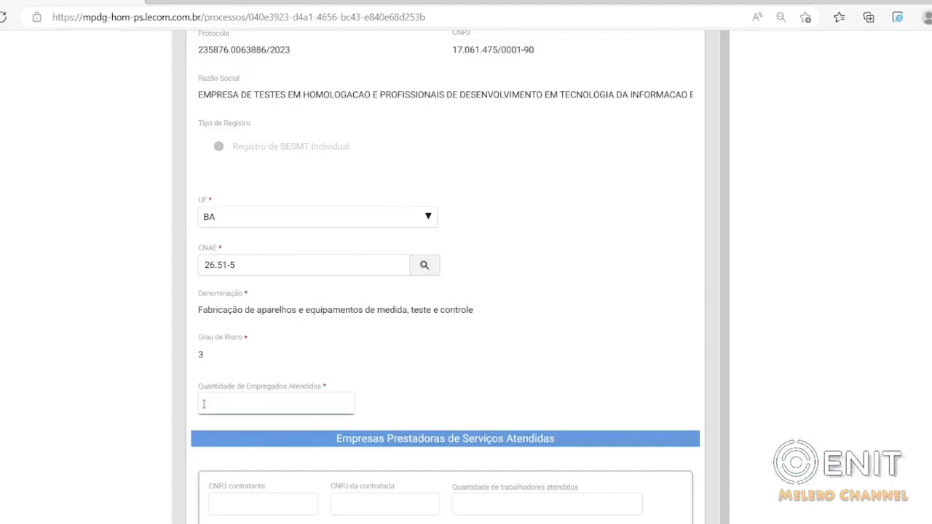
type("20")
left_click(435, 384)
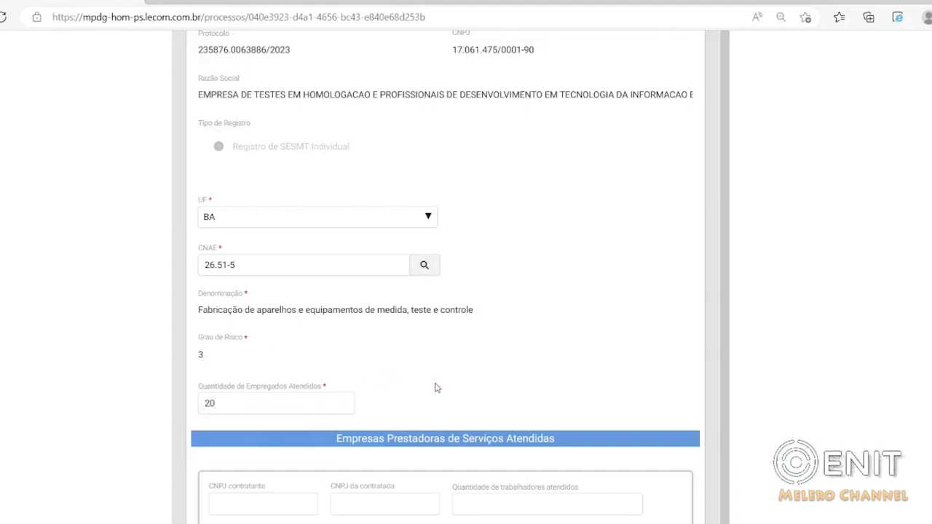
Review the company's registration data and the fields of the Empresas Prestadoras de Serviços Atendidas section.
scroll(439, 386, "down", 1)
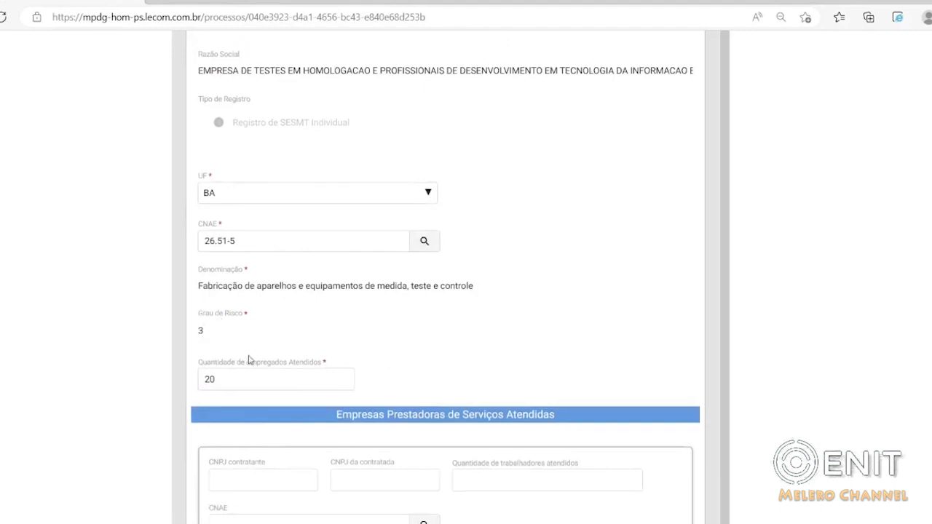
scroll(398, 379, "down", 3)
scroll(399, 378, "up", 2)
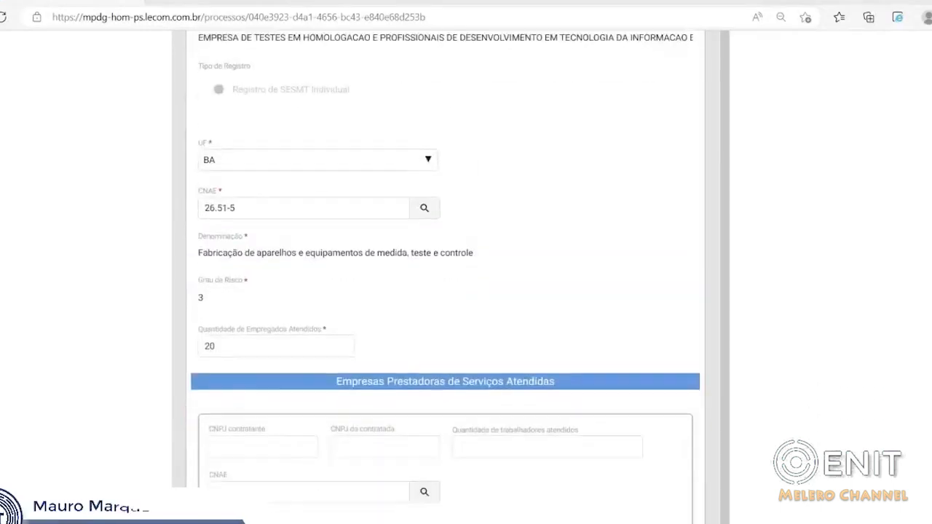
scroll(399, 379, "down", 1)
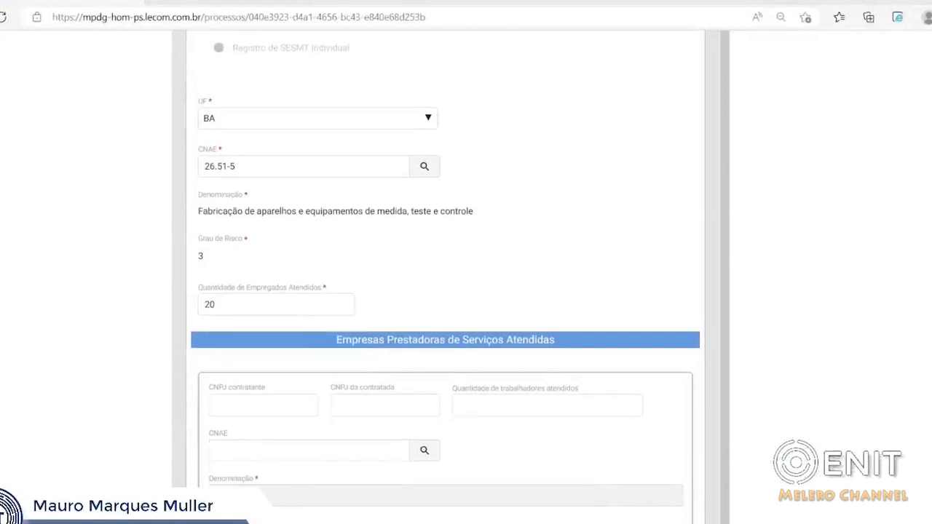
scroll(444, 292, "down", 3)
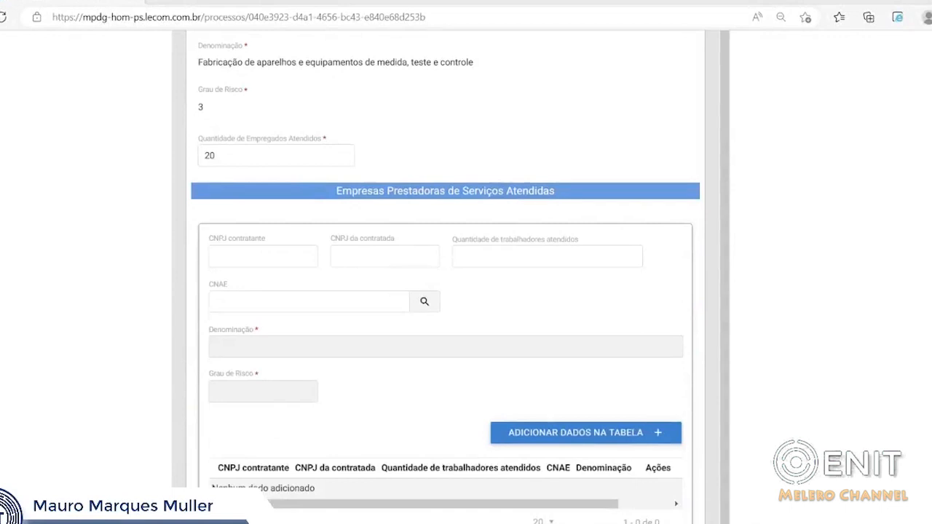
scroll(445, 291, "up", 1)
scroll(444, 291, "up", 5)
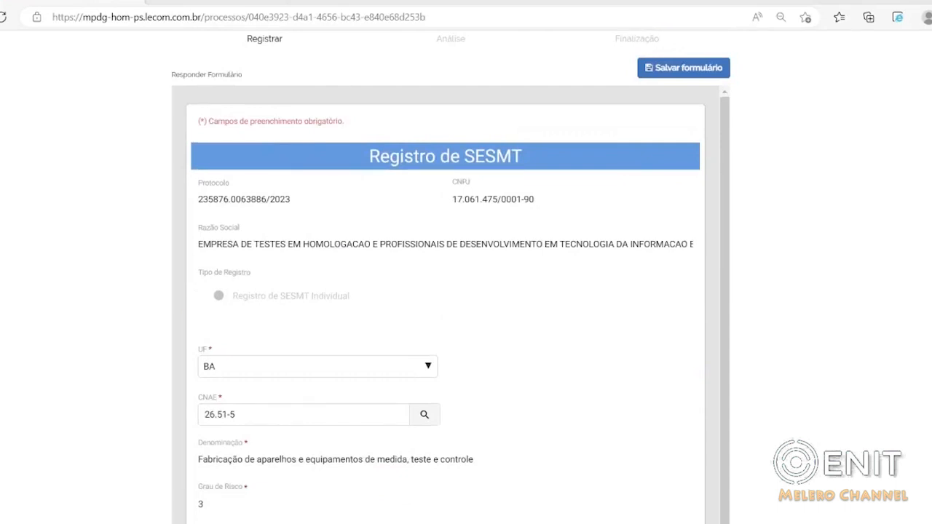
scroll(444, 302, "down", 1)
scroll(445, 302, "down", 5)
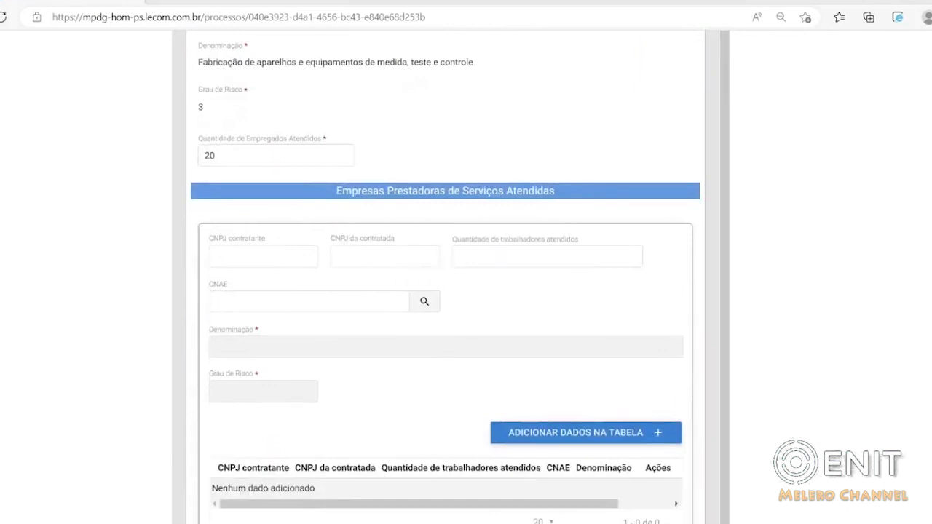
scroll(445, 302, "down", 1)
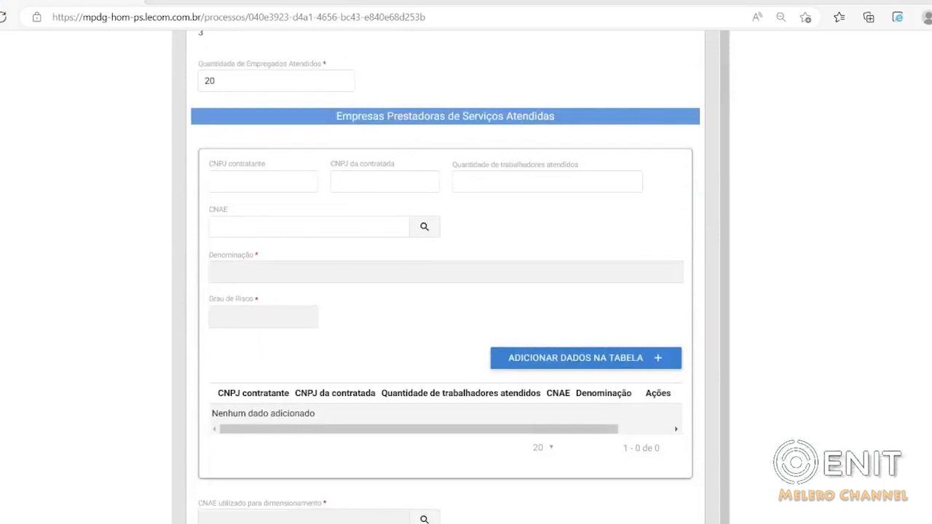
Fill in CNPJ contratante for the served service provider with the registering company's own CNPJ.
left_click(230, 181)
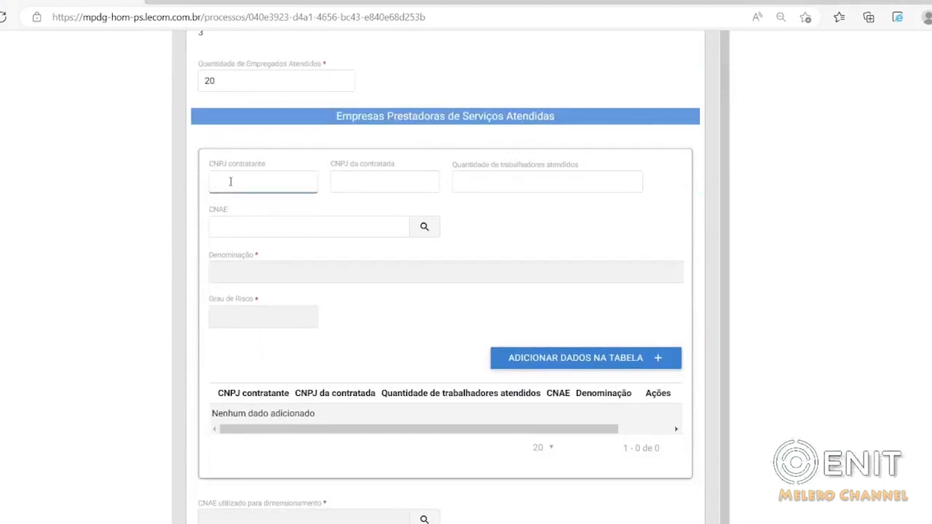
scroll(432, 156, "up", 4)
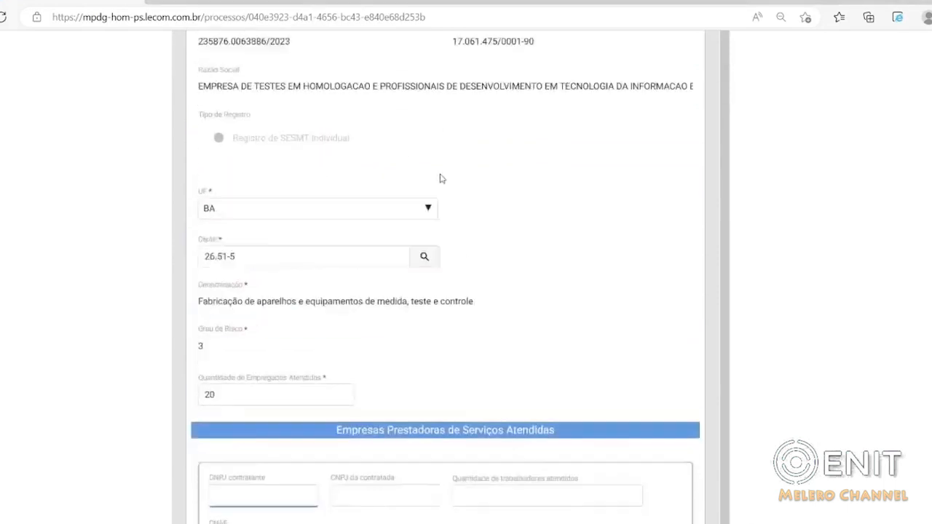
scroll(440, 178, "up", 1)
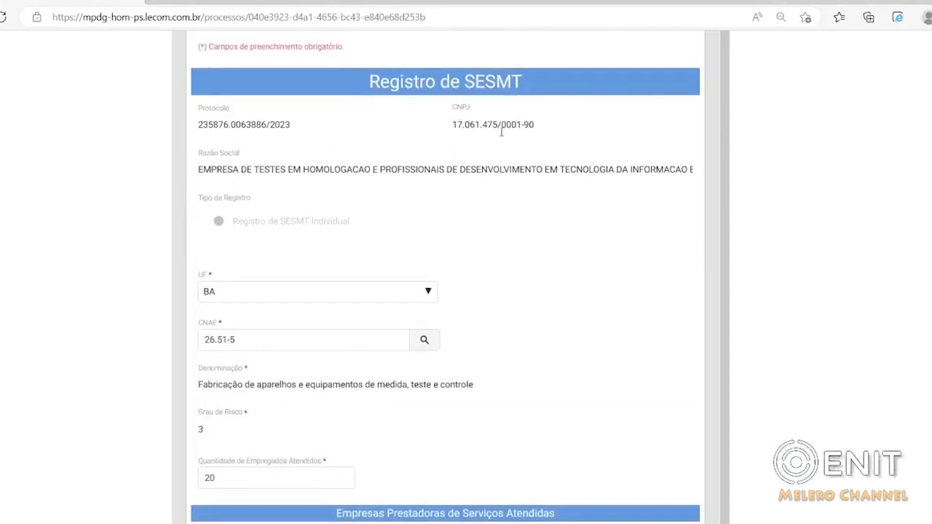
scroll(474, 141, "down", 1)
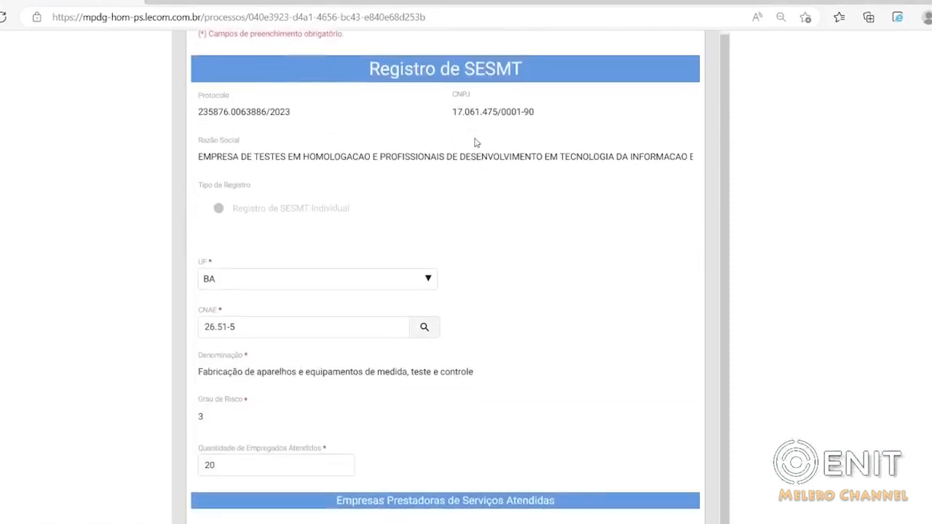
scroll(316, 403, "down", 3)
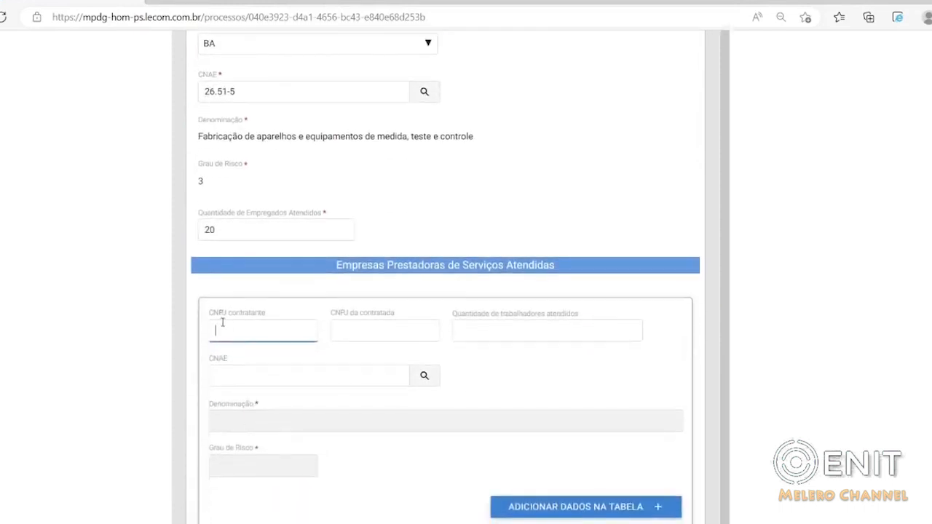
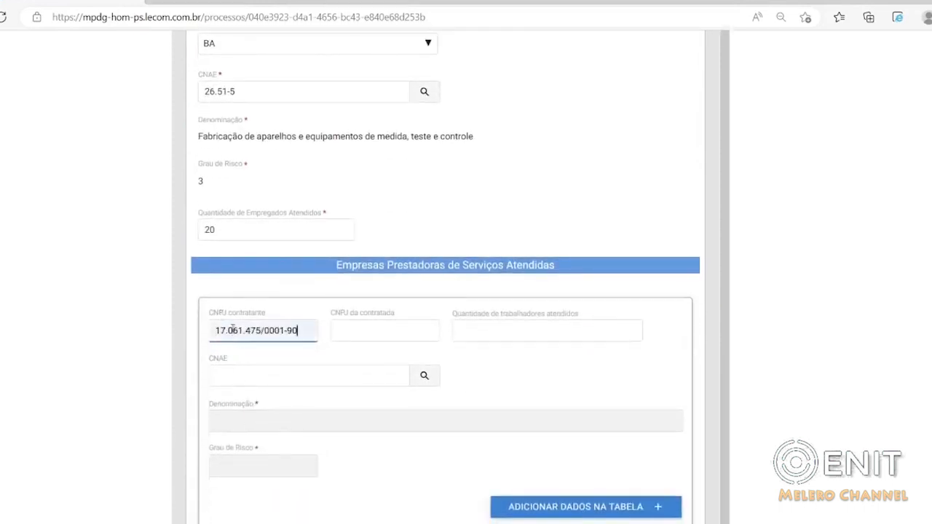
Fill in the contracted company's CNPJ and set Quantidade de trabalhadores atendidos to 50.
left_click(357, 332)
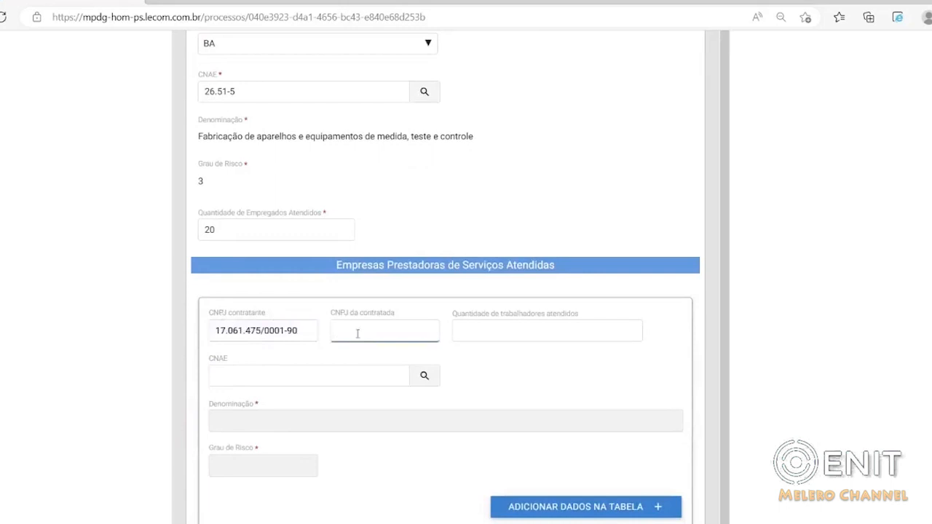
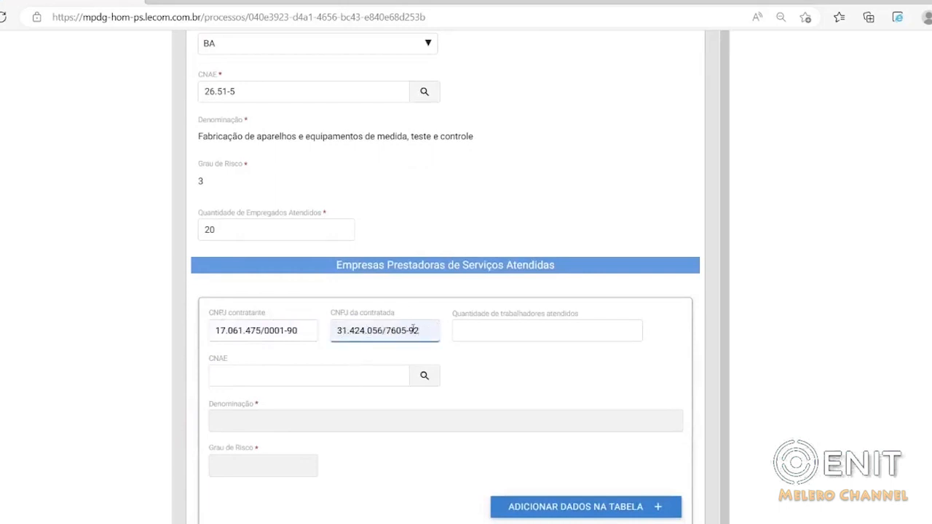
left_click(481, 329)
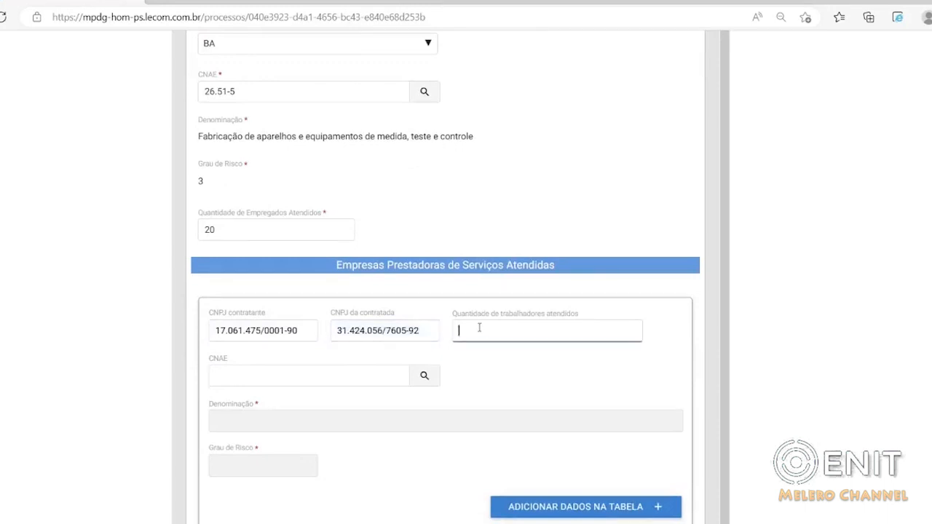
type("50")
left_click(468, 380)
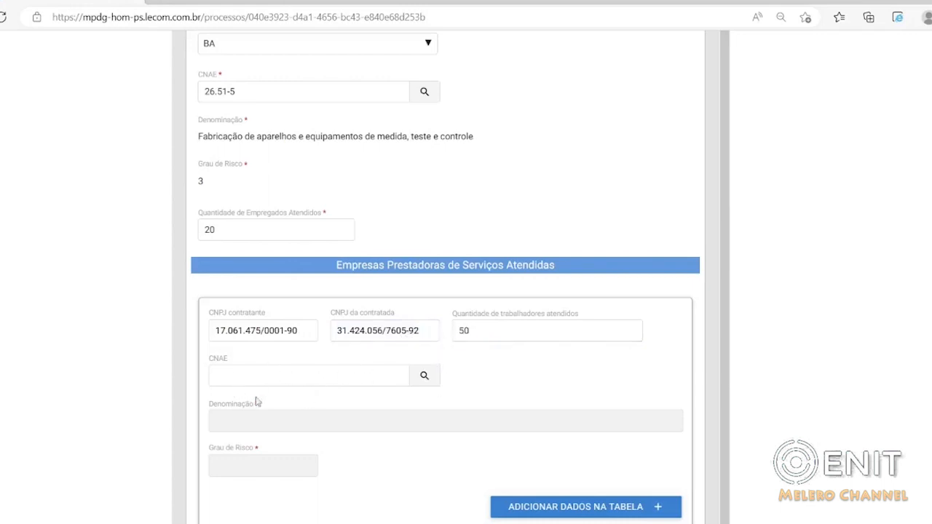
Look up CNAE 26.51-5 for the first served service provider, select it, and add the provider to the table.
left_click(425, 375)
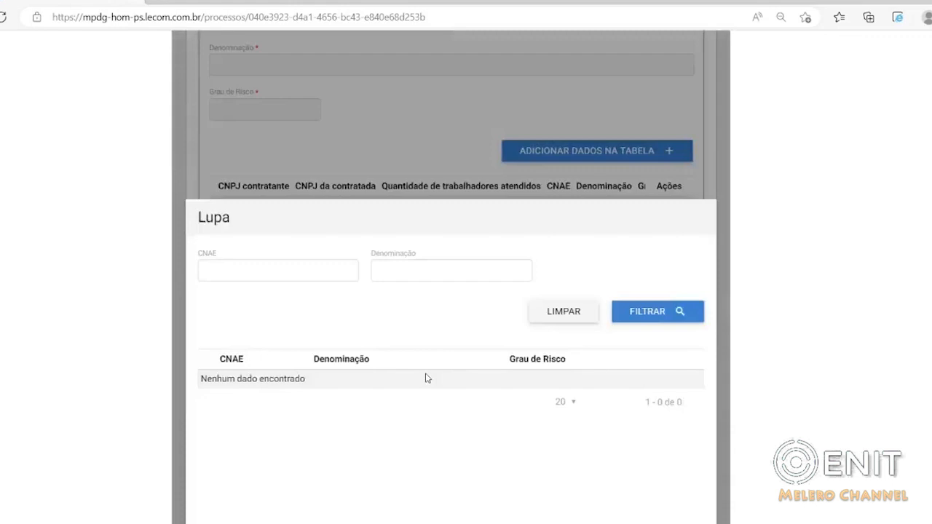
left_click(264, 273)
type("26.51-5")
left_click(250, 318)
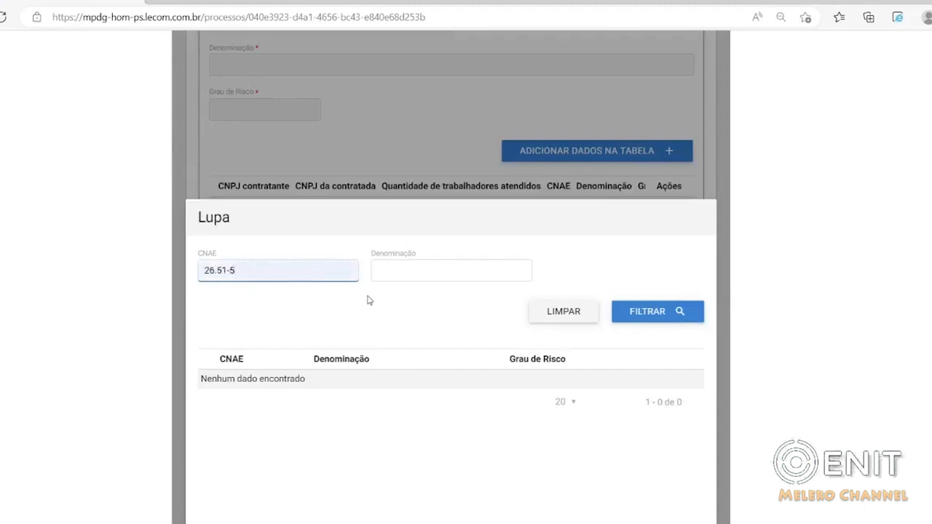
left_click(646, 313)
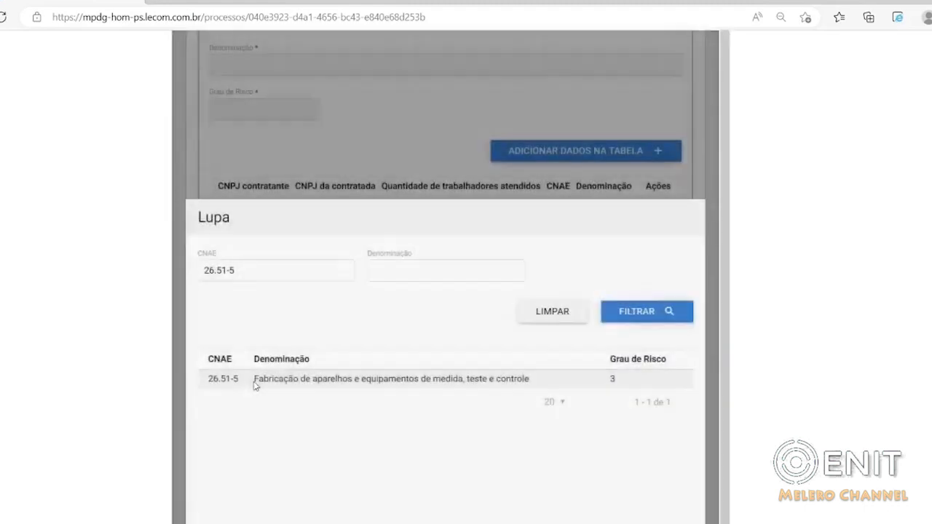
left_click(267, 385)
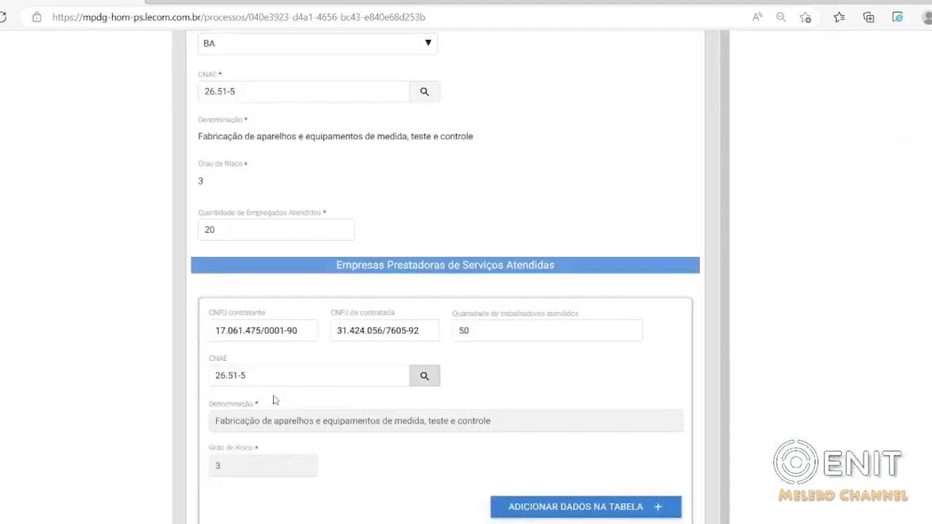
scroll(358, 296, "down", 2)
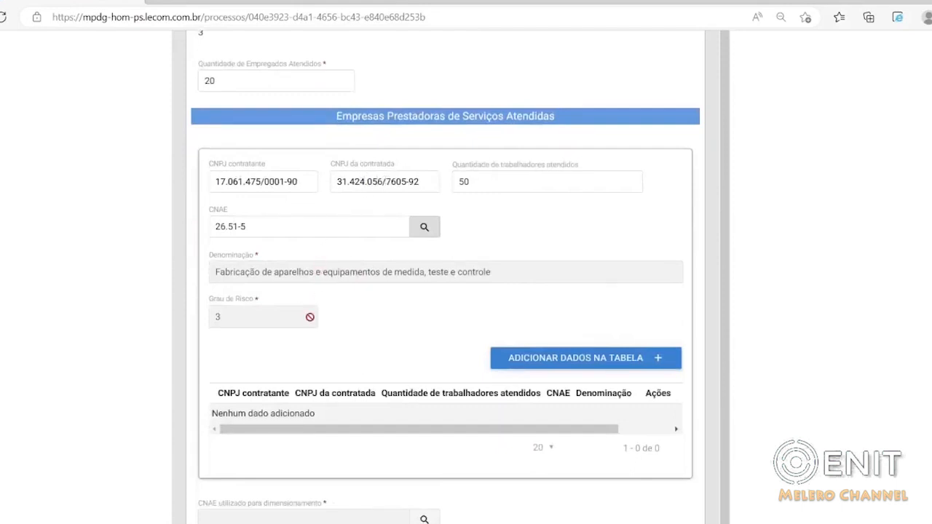
left_click(521, 365)
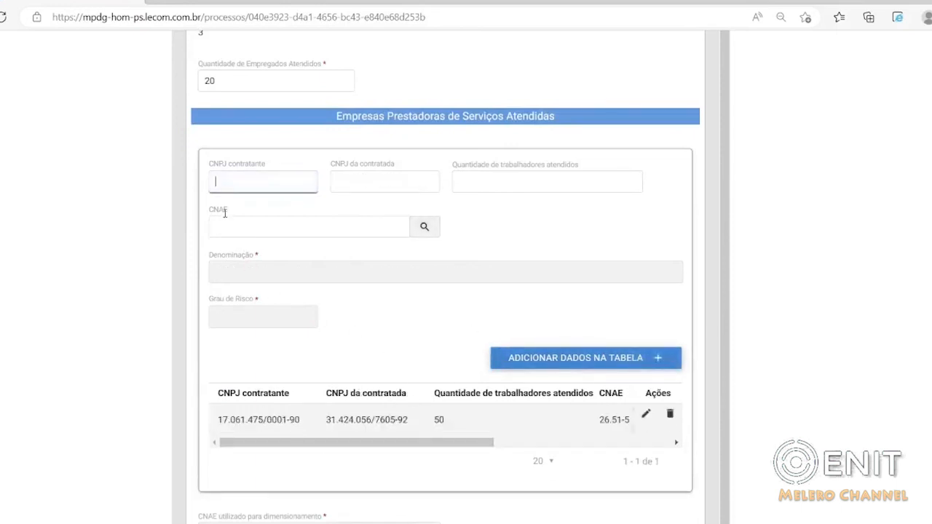
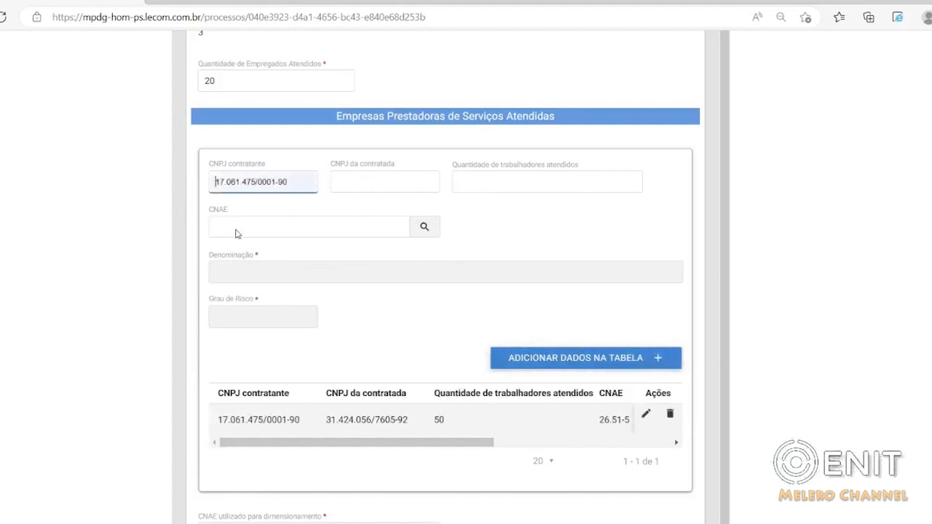
Fill in CNPJ contratante and CNPJ da contratada for a second service provider, with 50 in Quantidade de trabalhadores atendidos.
left_click(364, 174)
left_click(505, 181)
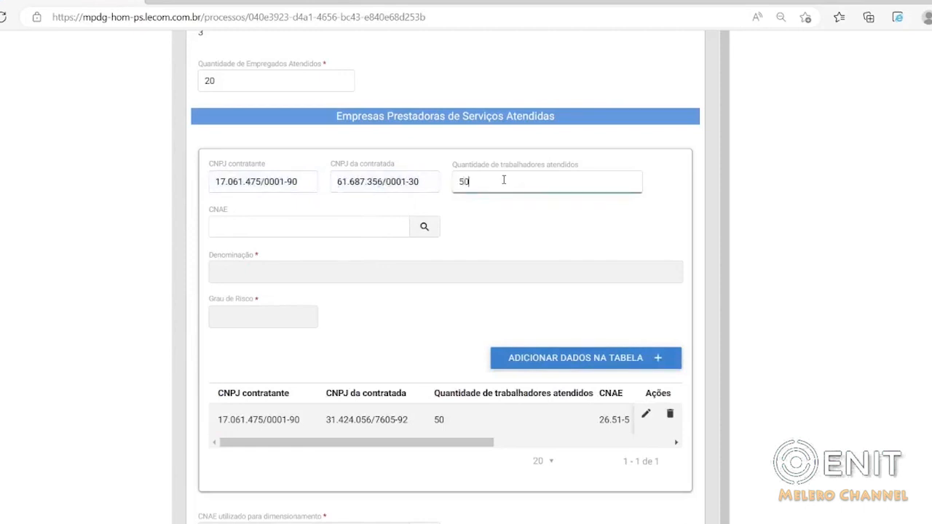
Look up CNAE 81.11-7 for the second service provider, select it, and add the provider to the table.
left_click(416, 232)
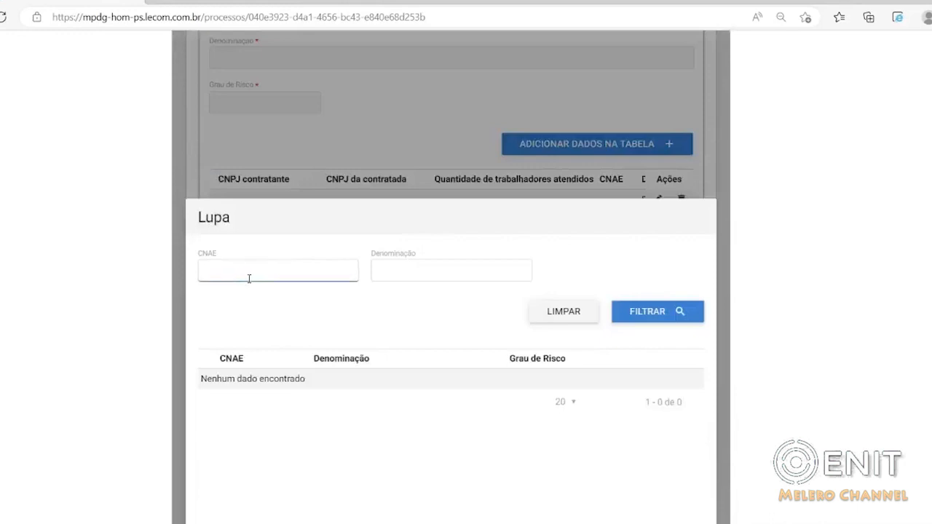
left_click(236, 338)
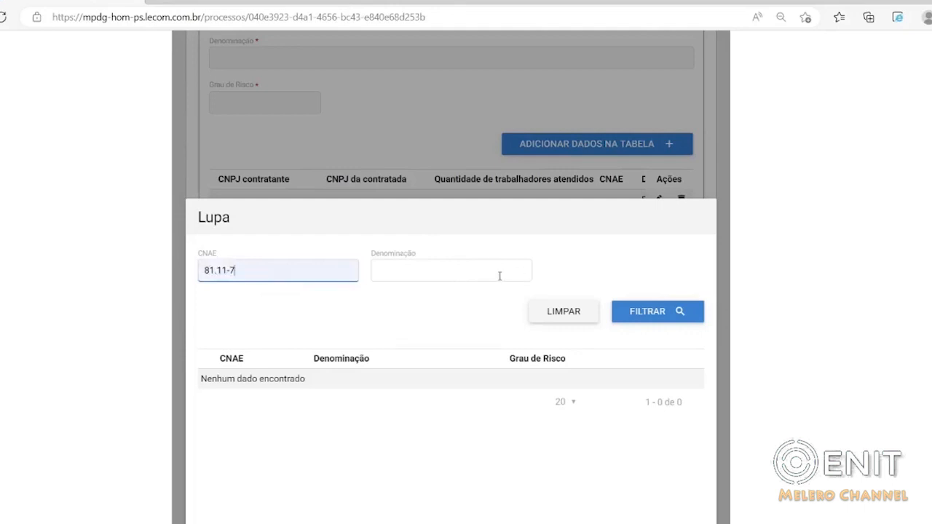
left_click(645, 313)
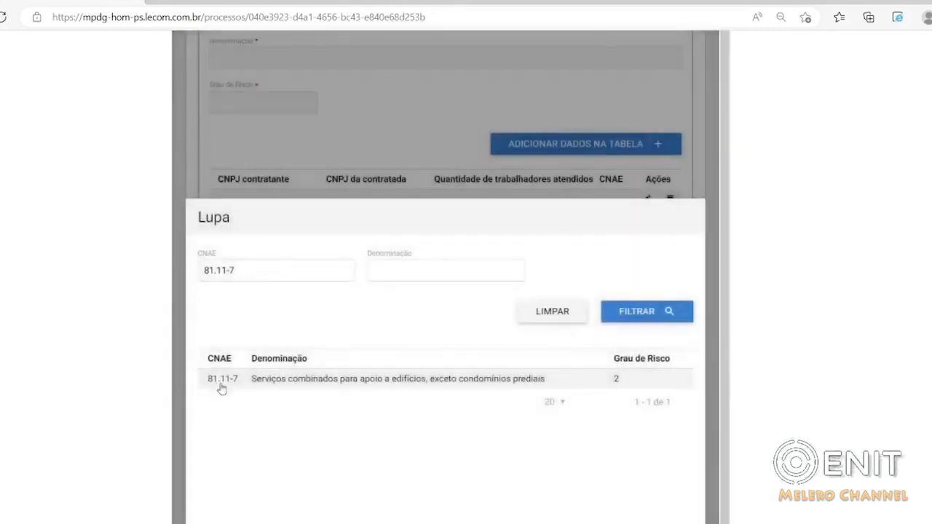
left_click(266, 386)
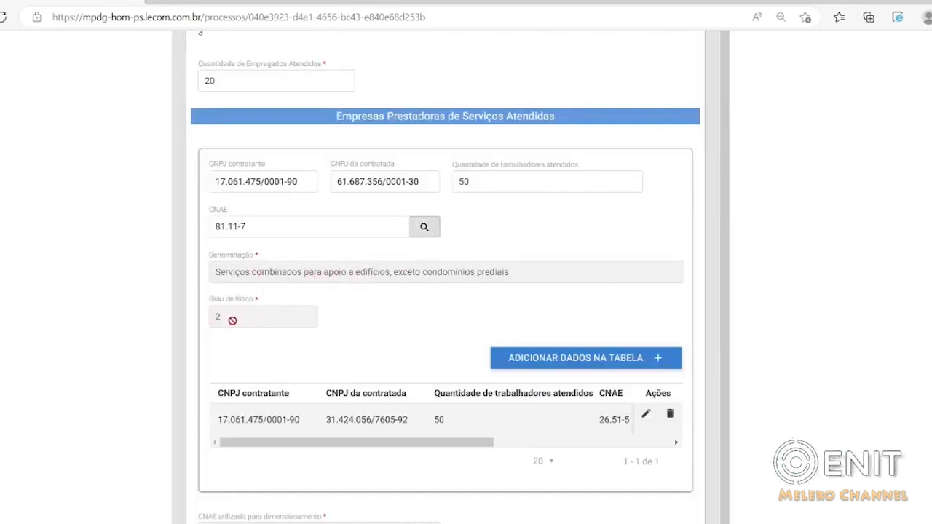
scroll(407, 321, "down", 1)
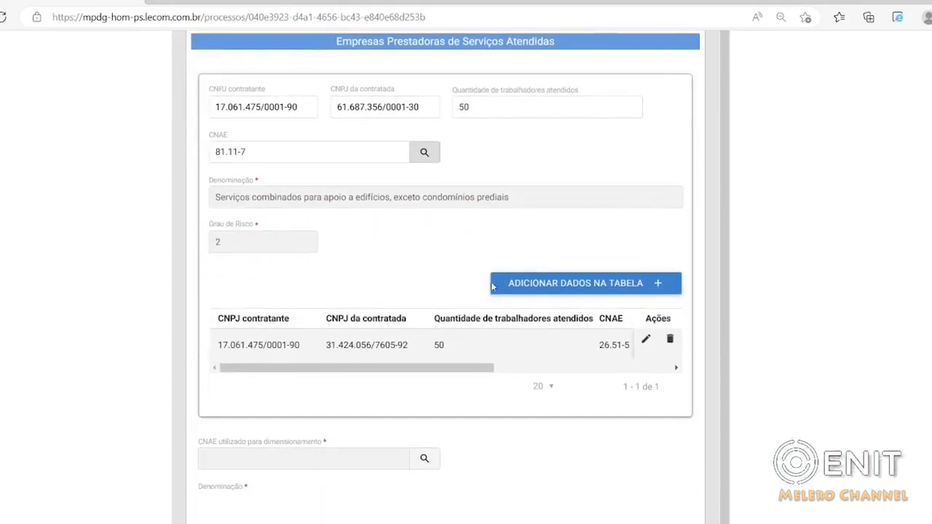
left_click(571, 289)
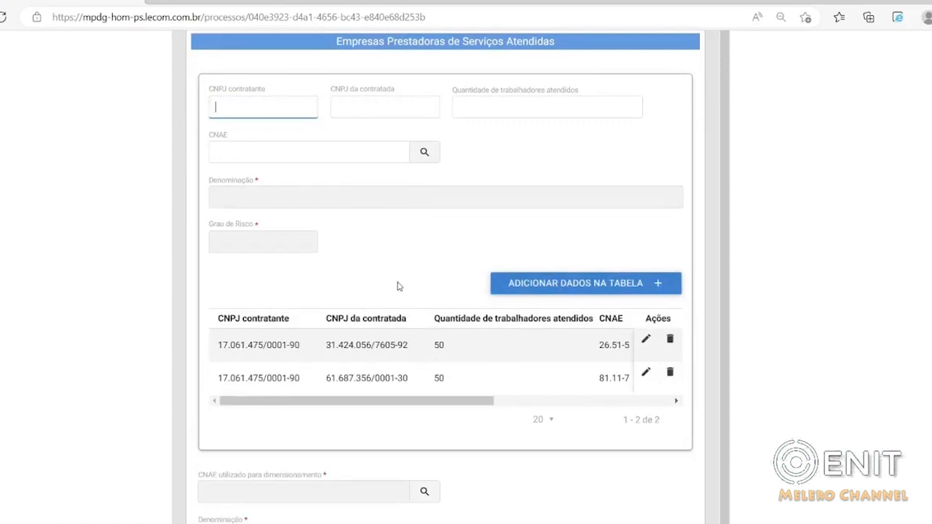
Update Quantidade de trabalhadores atendidos to 60 for the provider with CNAE 26.51-5.
scroll(398, 286, "up", 1)
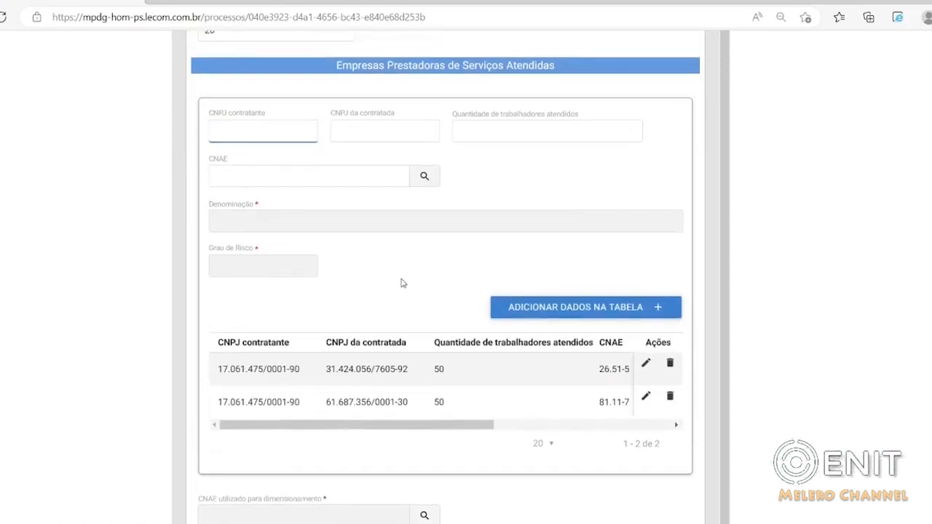
scroll(400, 284, "down", 1)
scroll(400, 283, "down", 3)
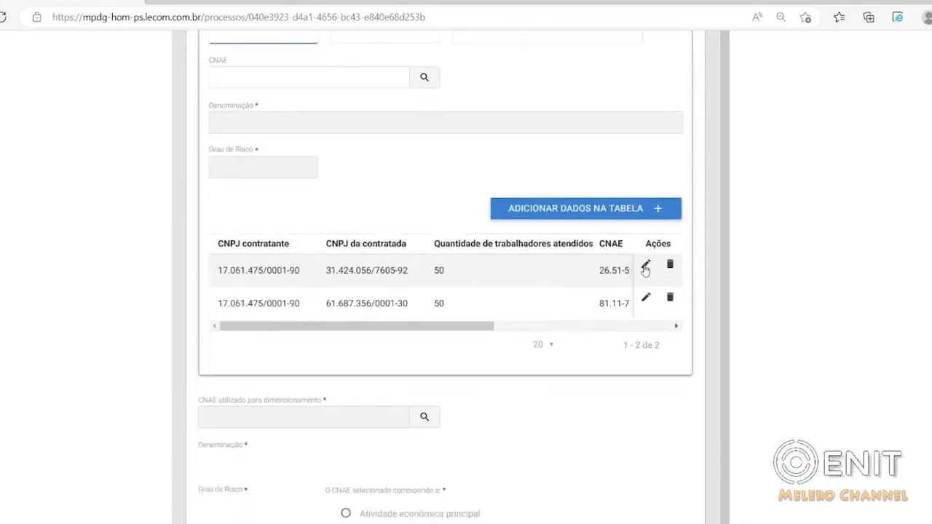
left_click(645, 267)
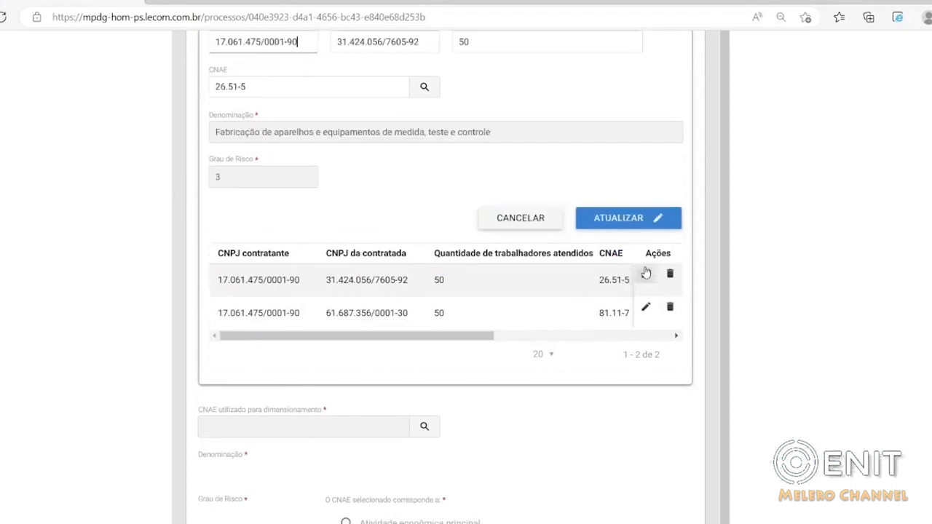
scroll(303, 187, "up", 1)
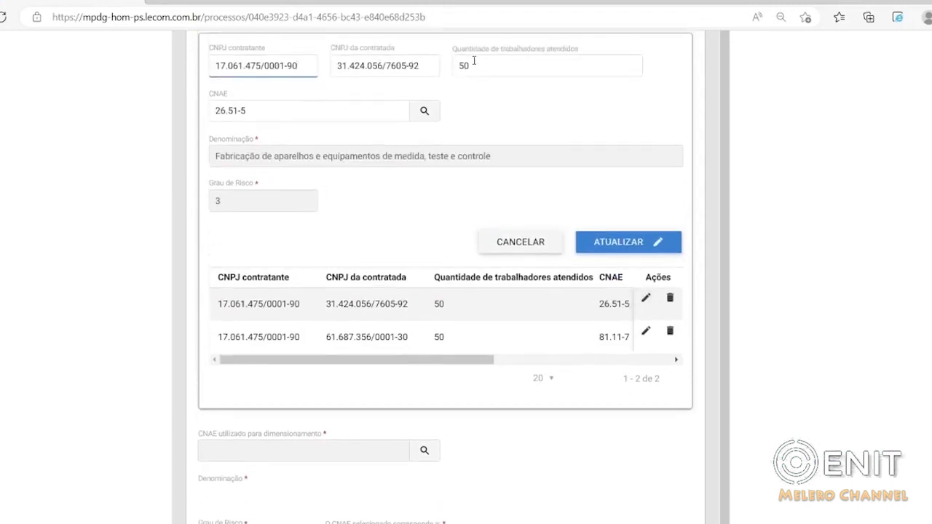
left_click(474, 60)
double_click(475, 60)
type("60")
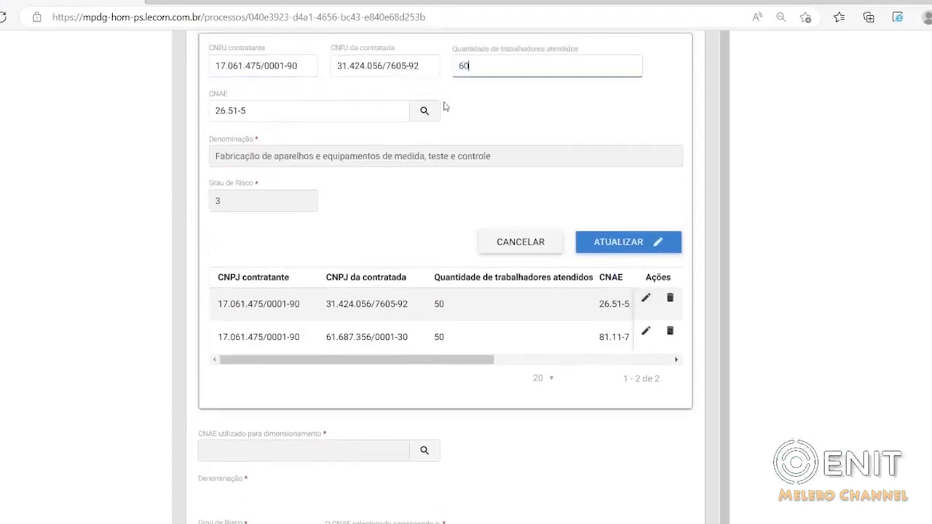
left_click(599, 241)
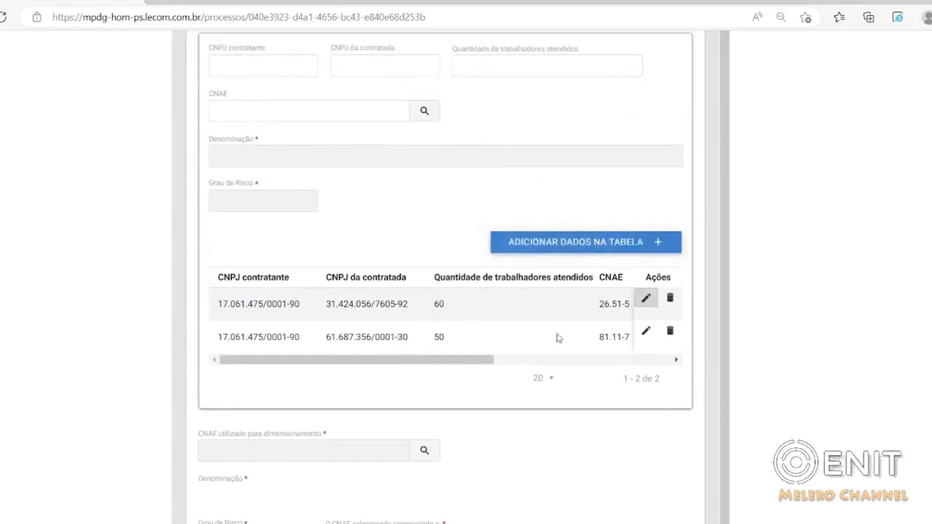
Update Quantidade de trabalhadores atendidos to 40 for the provider with CNAE 81.11-7.
left_click(646, 331)
double_click(506, 75)
type("40")
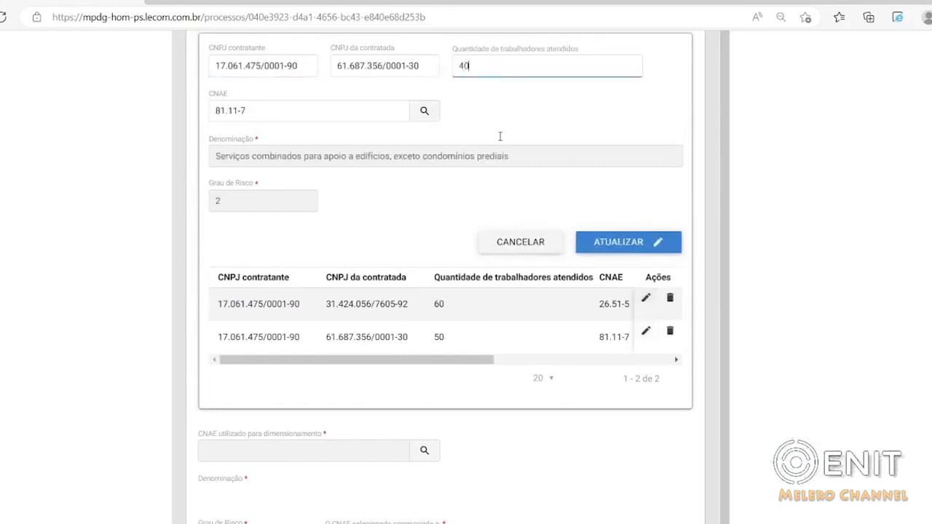
left_click(595, 245)
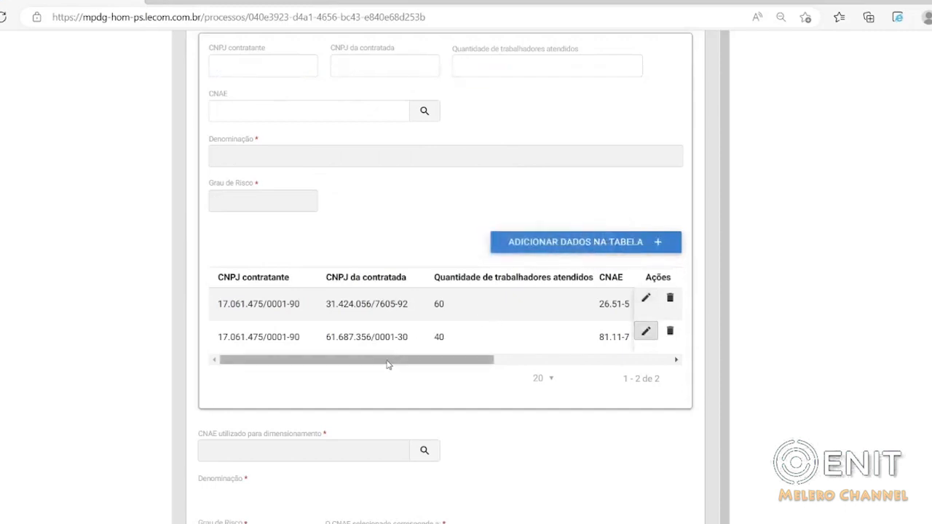
Save the SESMT registration form with the data entered so far.
scroll(387, 364, "up", 1)
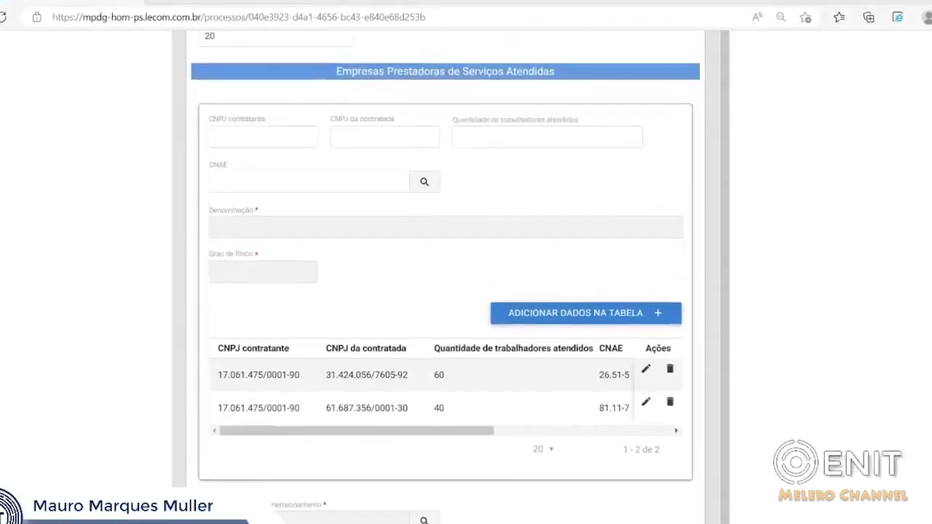
scroll(424, 255, "up", 1)
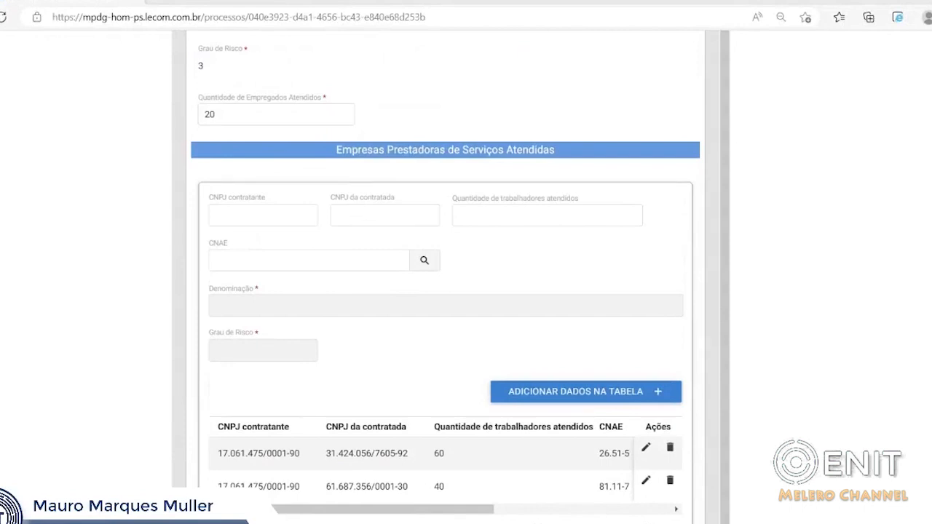
scroll(446, 291, "up", 1)
scroll(445, 277, "down", 1)
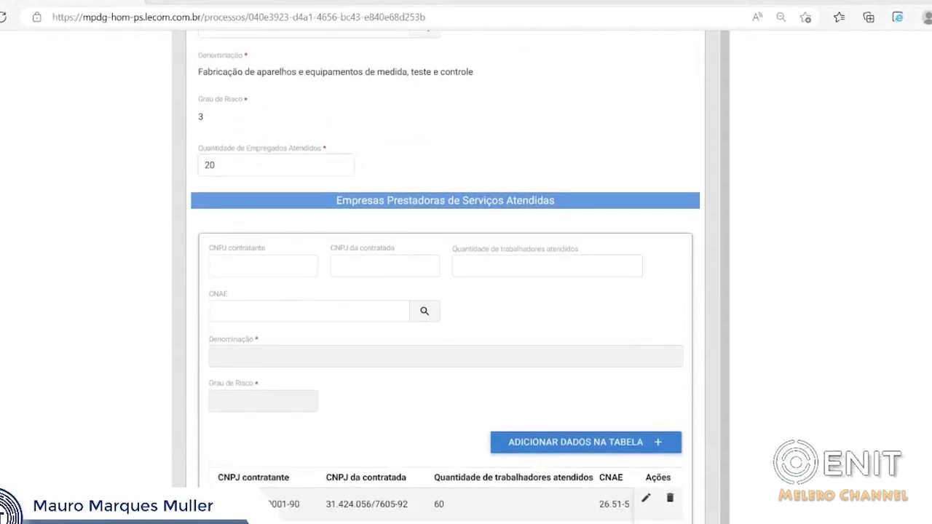
scroll(446, 291, "up", 9)
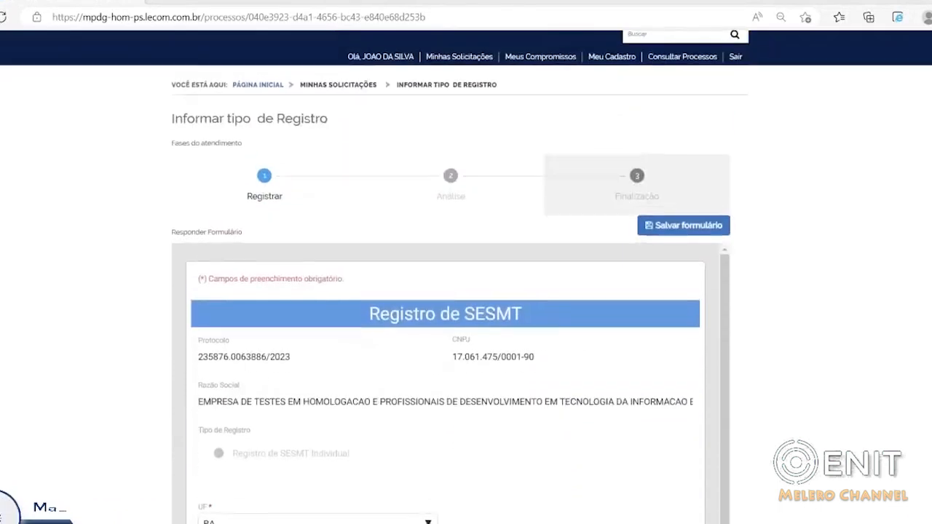
left_click(674, 228)
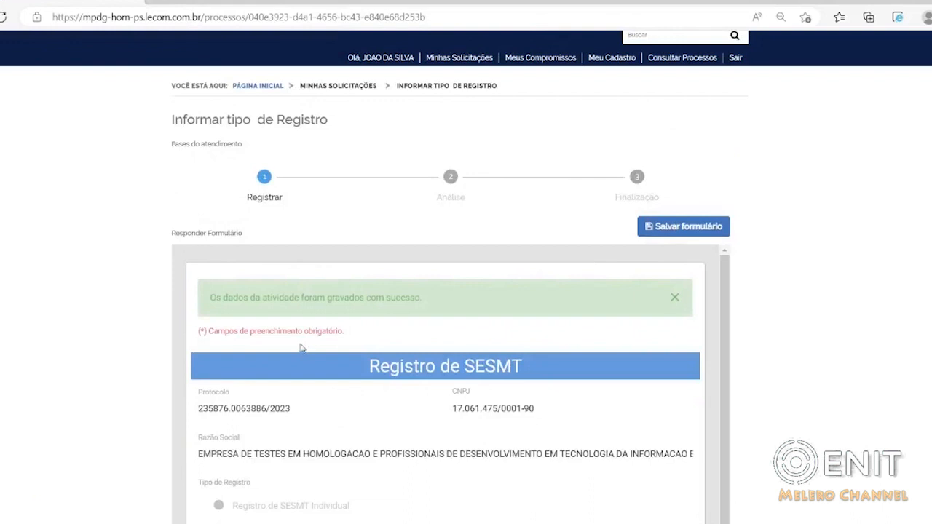
Compare the company's and served providers' CNAEs and worker quantities with the fields required for the SESMT dimensioning.
scroll(430, 415, "down", 3)
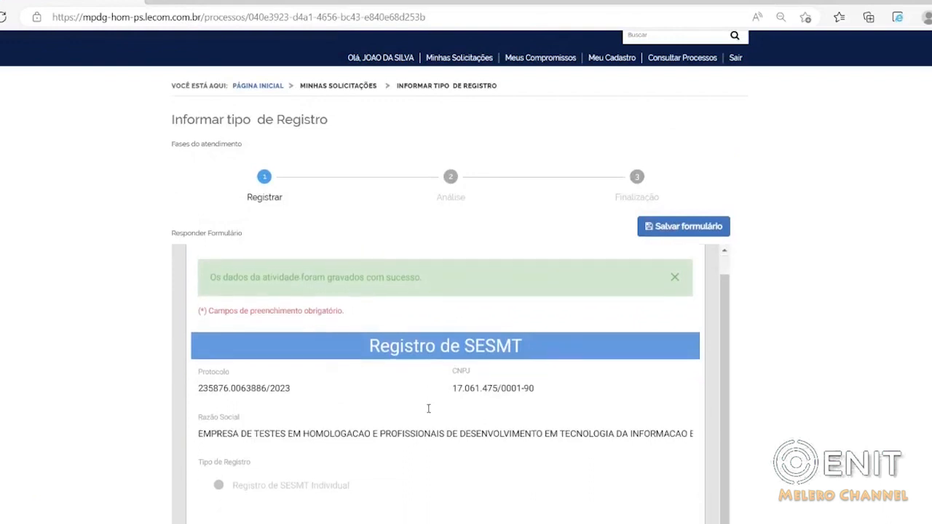
scroll(430, 419, "down", 10)
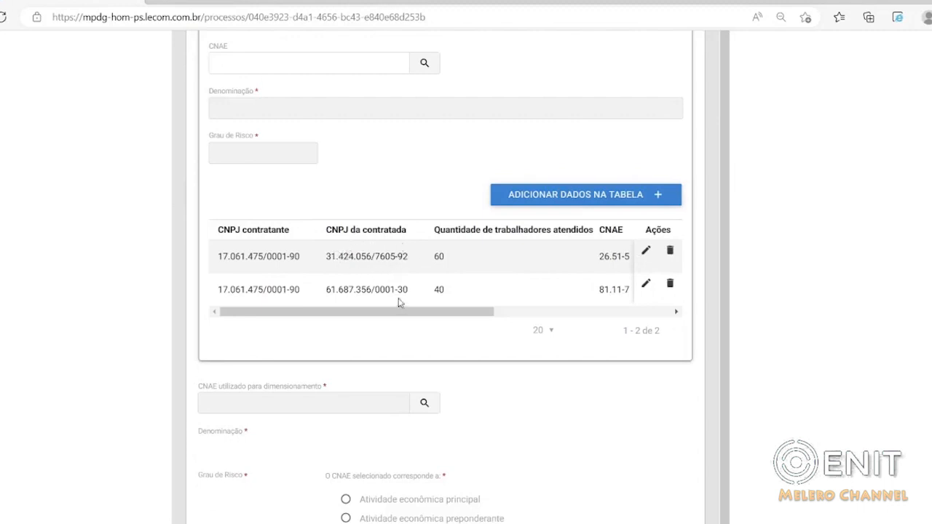
scroll(509, 268, "down", 2)
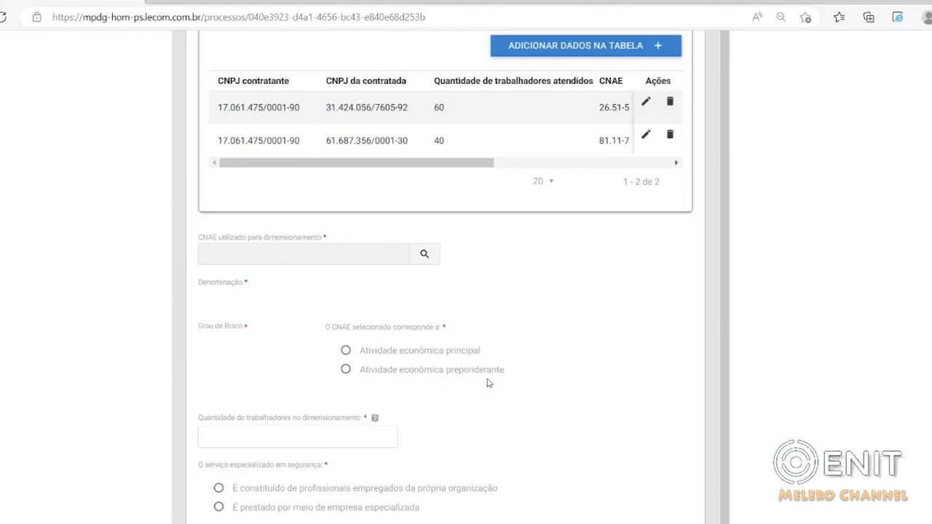
scroll(491, 318, "up", 3)
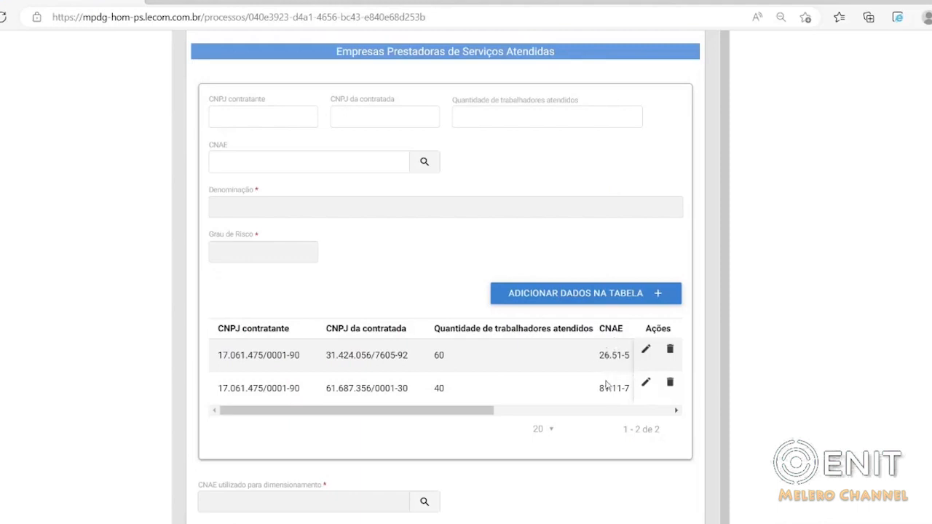
scroll(475, 294, "up", 3)
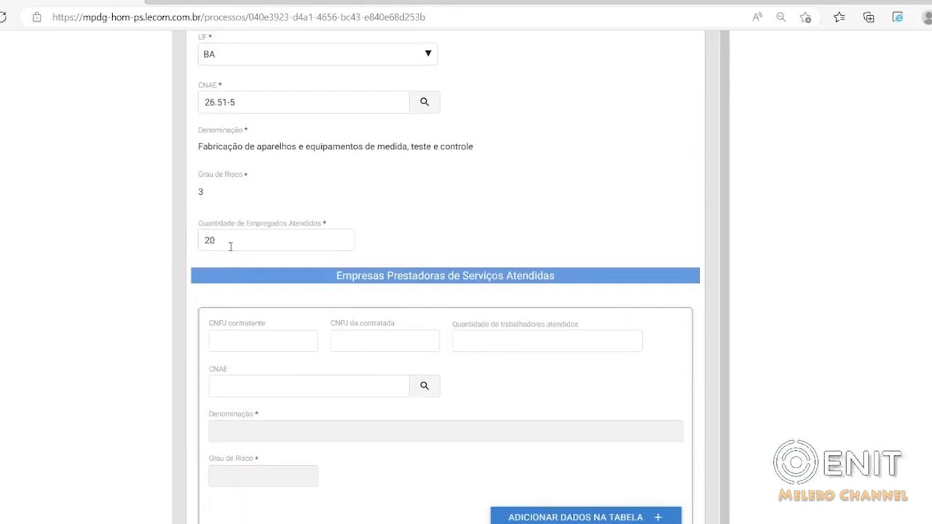
scroll(222, 241, "down", 4)
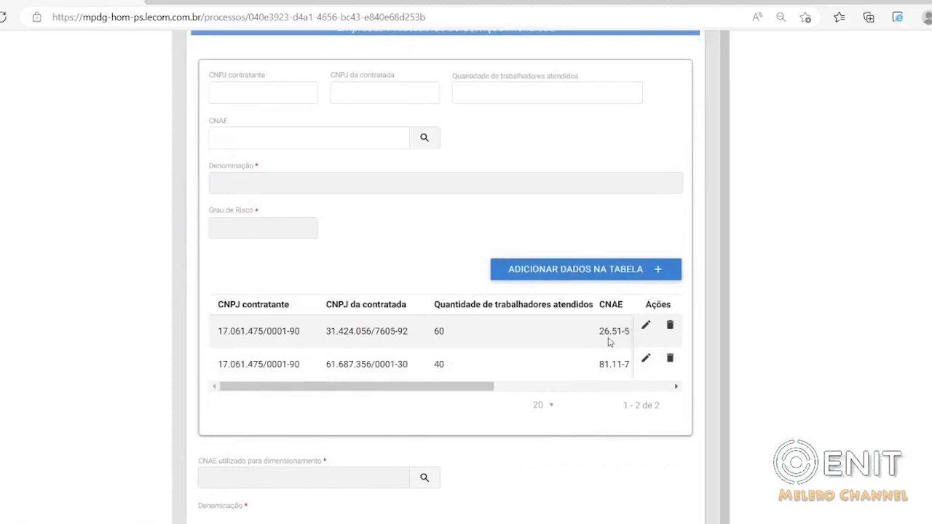
scroll(328, 247, "up", 3)
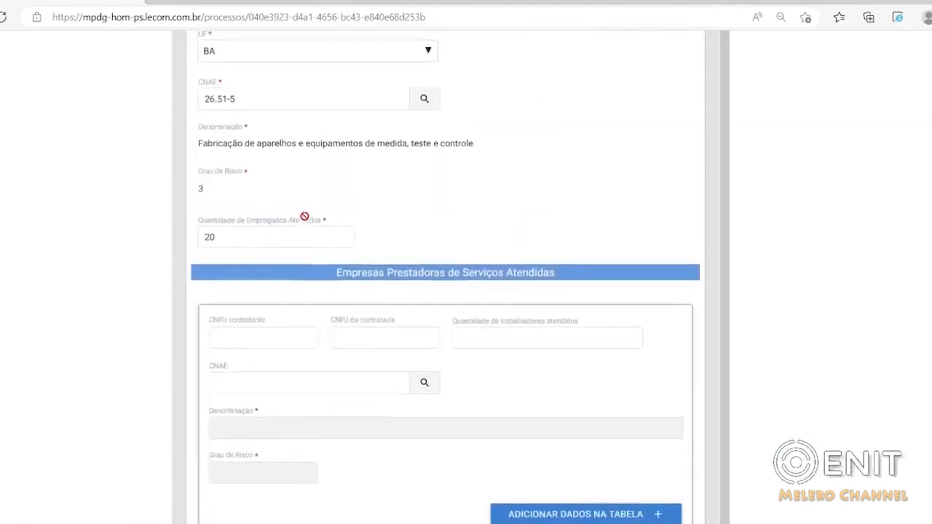
scroll(226, 287, "down", 1)
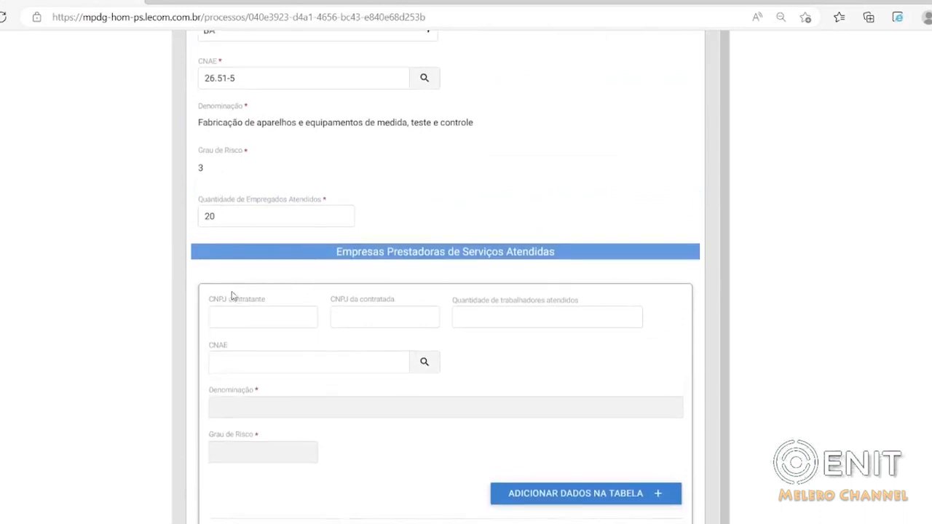
Update Quantidade de trabalhadores atendidos to 100 for the served provider with CNAE 81.11-7.
scroll(248, 306, "down", 1)
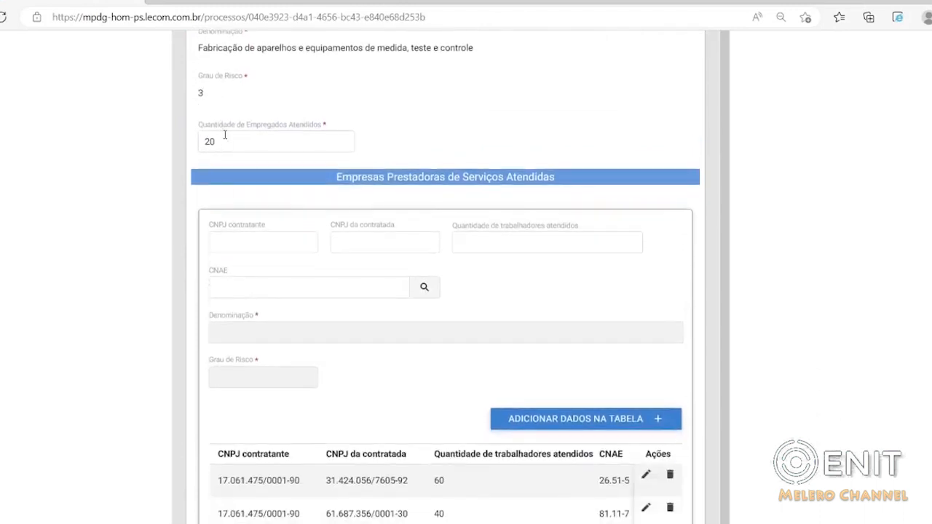
scroll(335, 349, "down", 3)
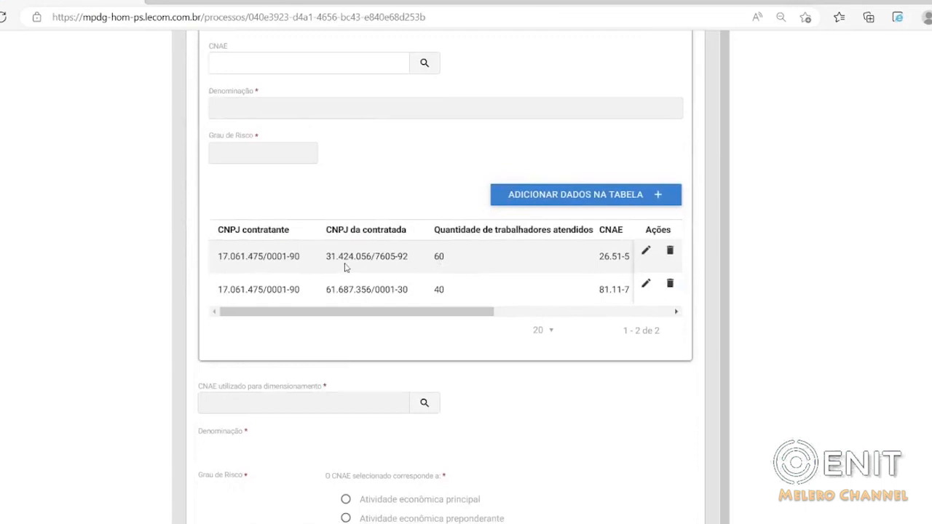
scroll(430, 281, "down", 1)
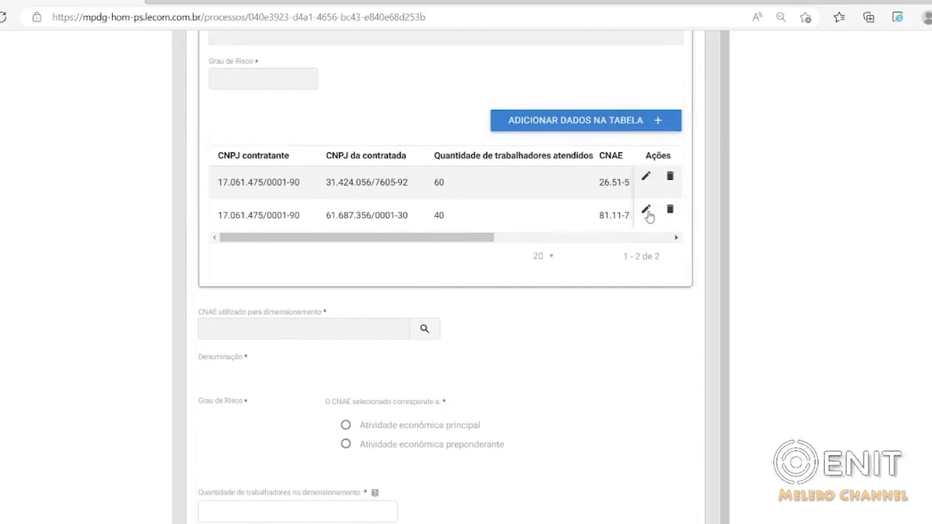
left_click(647, 212)
left_click(468, 280)
double_click(468, 279)
type("100")
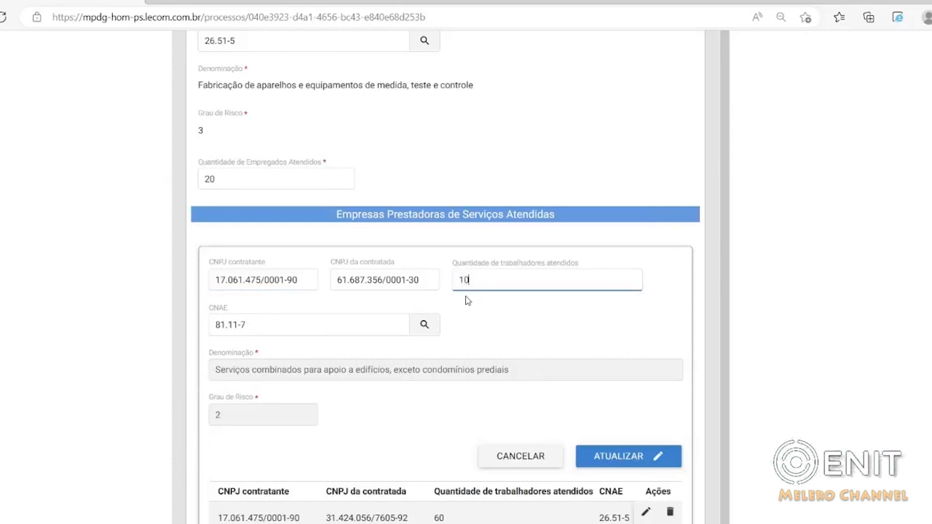
left_click(605, 464)
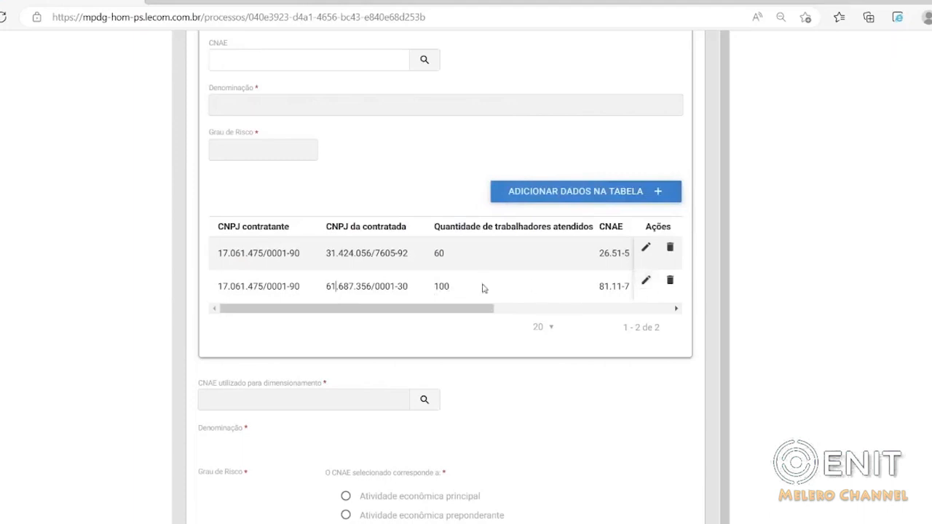
Try to filter the CNAE utilizado para dimensionamento lookup by 26515.
scroll(374, 284, "up", 5)
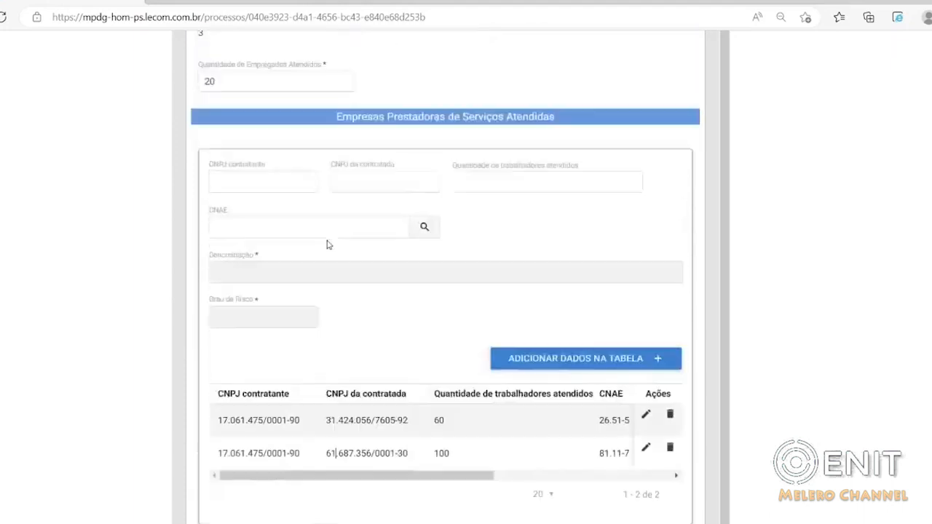
scroll(327, 241, "up", 4)
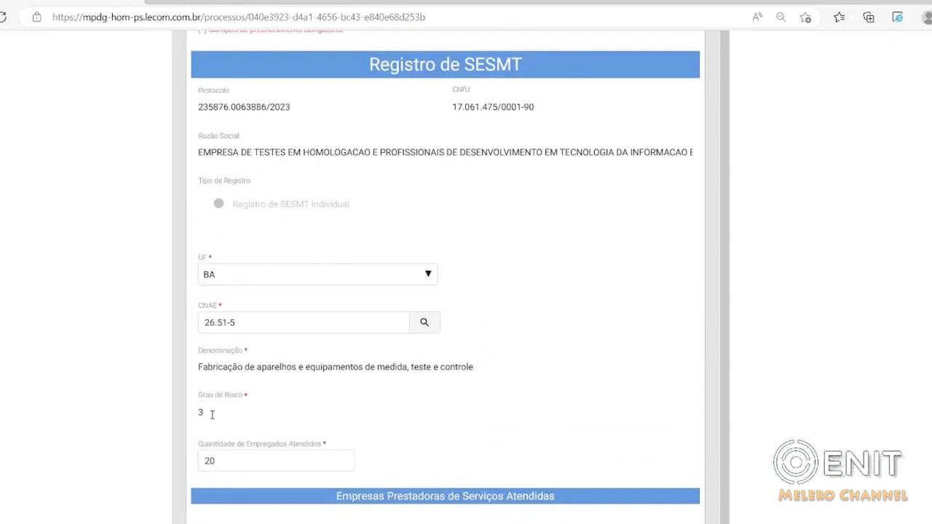
scroll(218, 405, "down", 6)
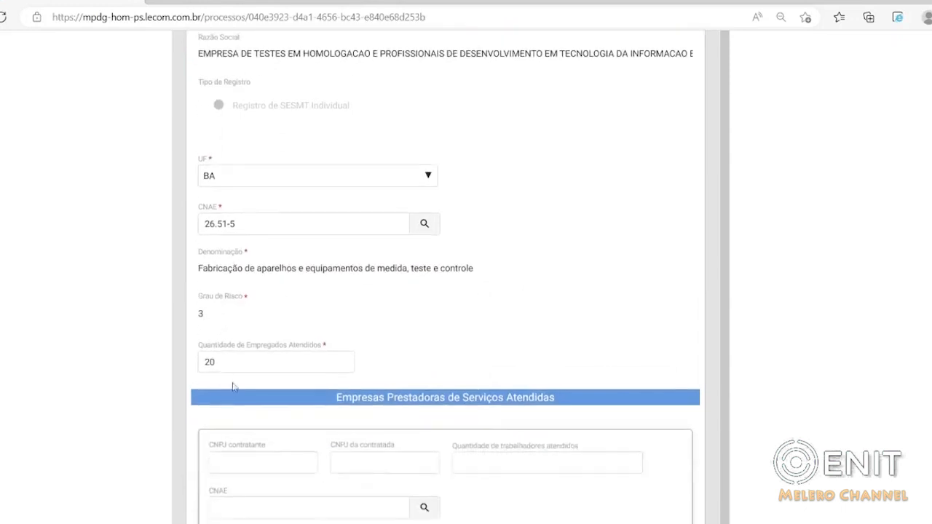
scroll(244, 368, "down", 2)
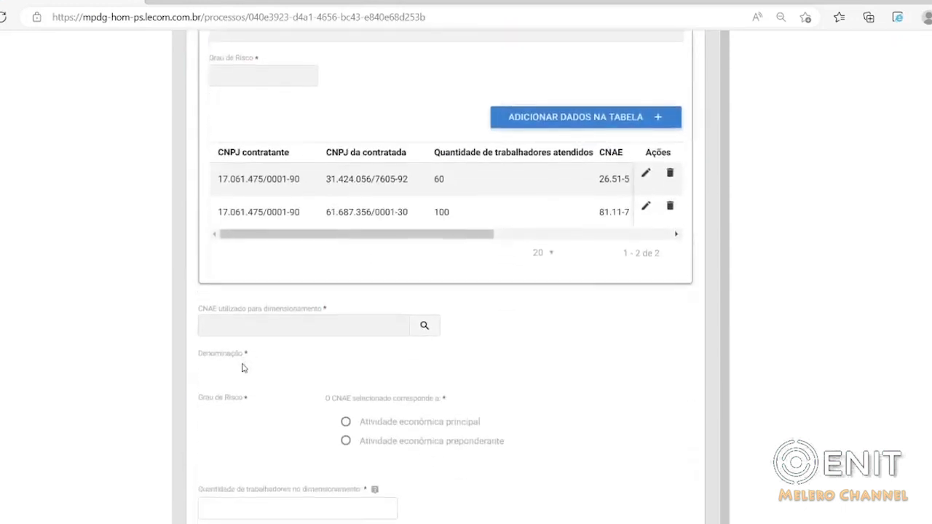
left_click(423, 330)
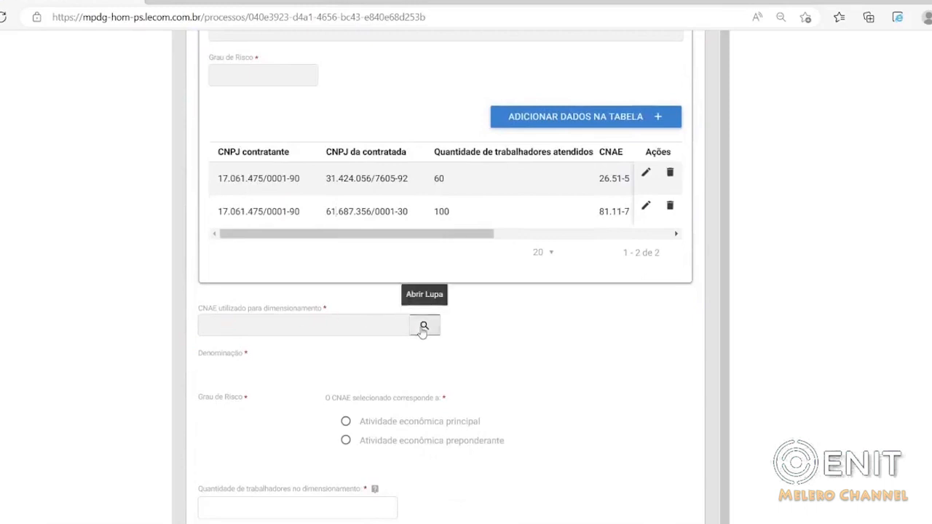
left_click(278, 276)
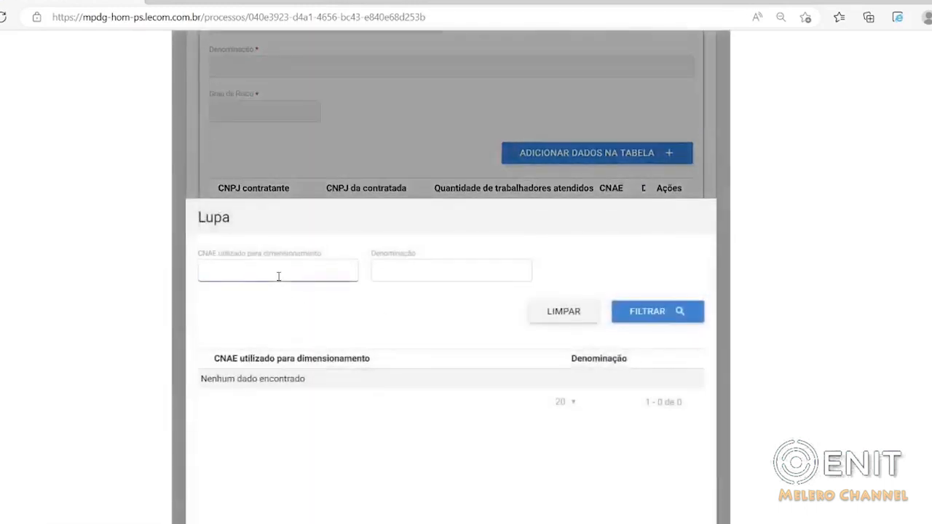
type("26515")
left_click(656, 310)
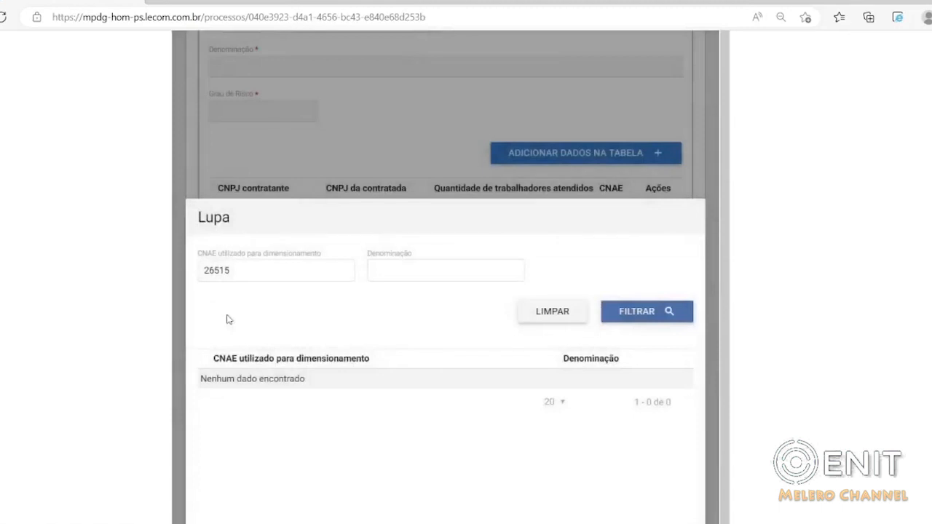
Filter the dimensioning CNAE lookup by 26.51-5 and select Fabricação de aparelhos e equipamentos de medida, teste e controle.
left_click_drag(237, 270, 180, 261)
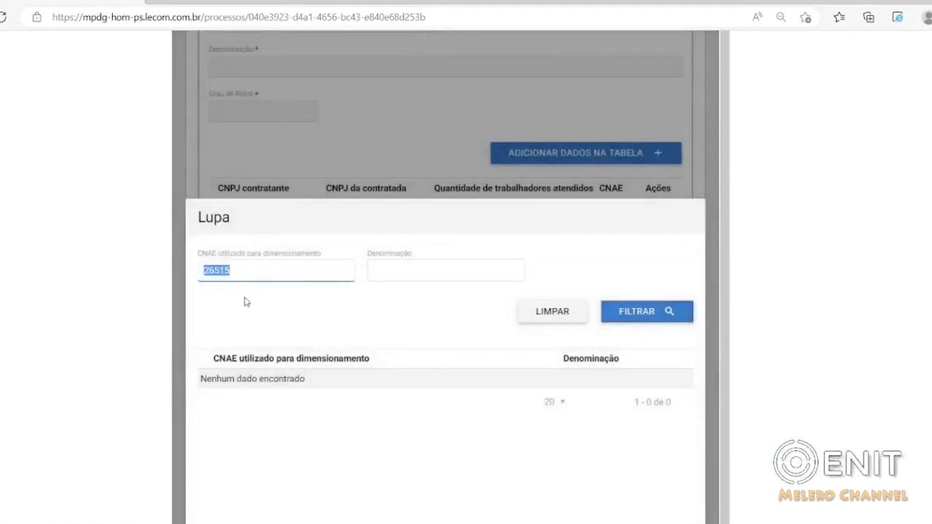
type("2651")
key("BackSpace")
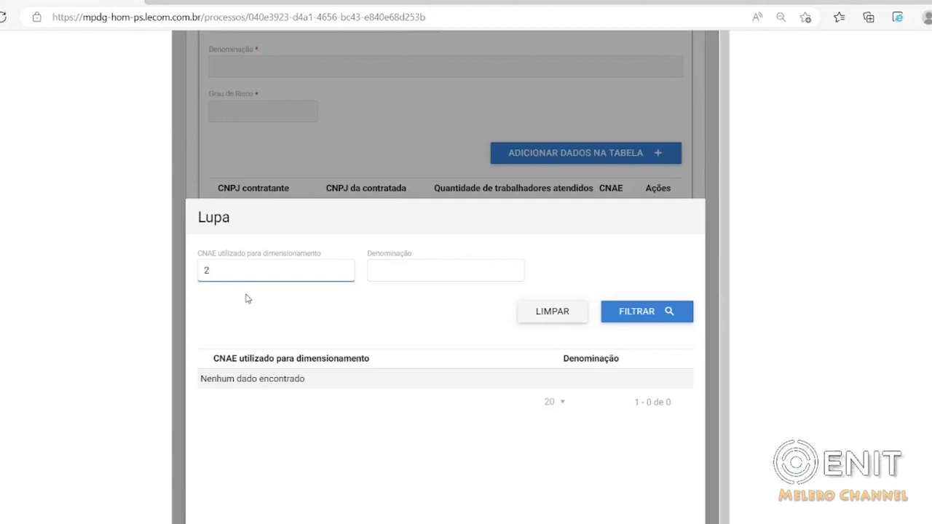
scroll(250, 286, "up", 1)
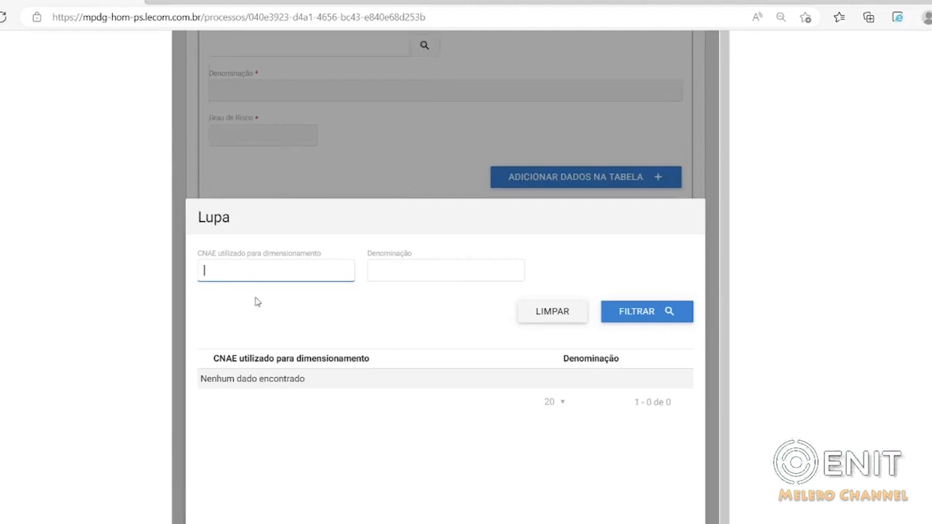
type("26.51-5")
left_click(235, 313)
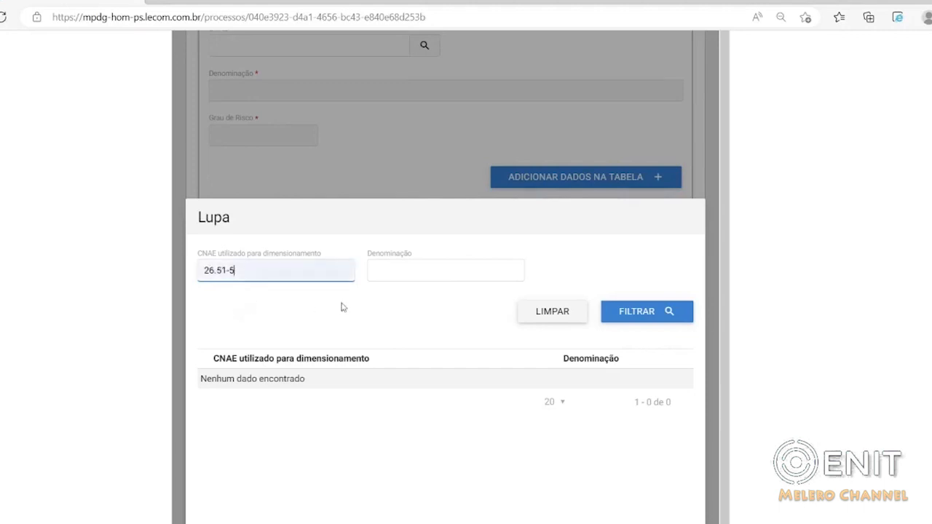
left_click(624, 310)
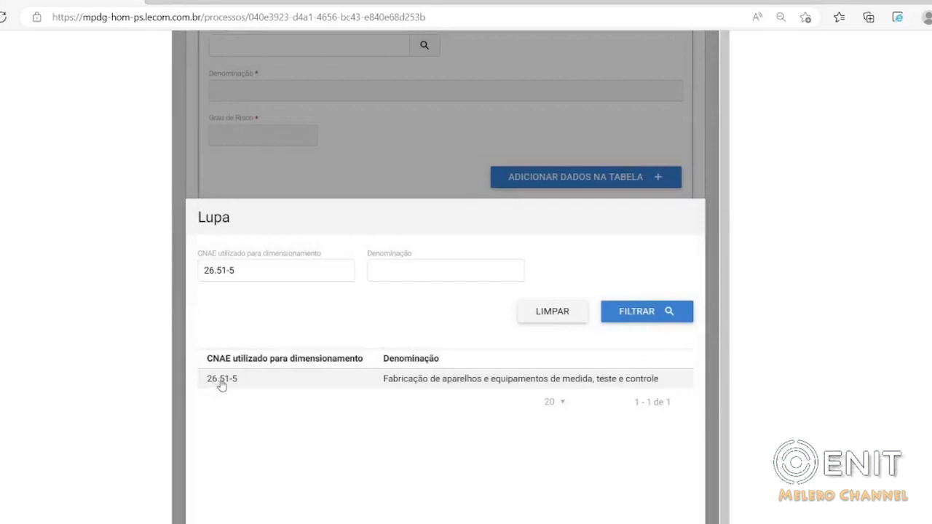
left_click(222, 380)
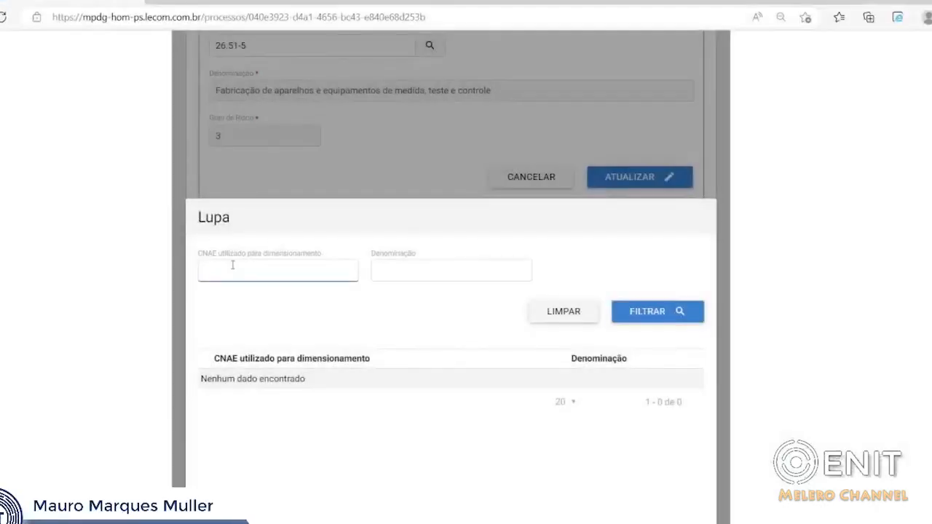
left_click(229, 273)
type("26.51-5")
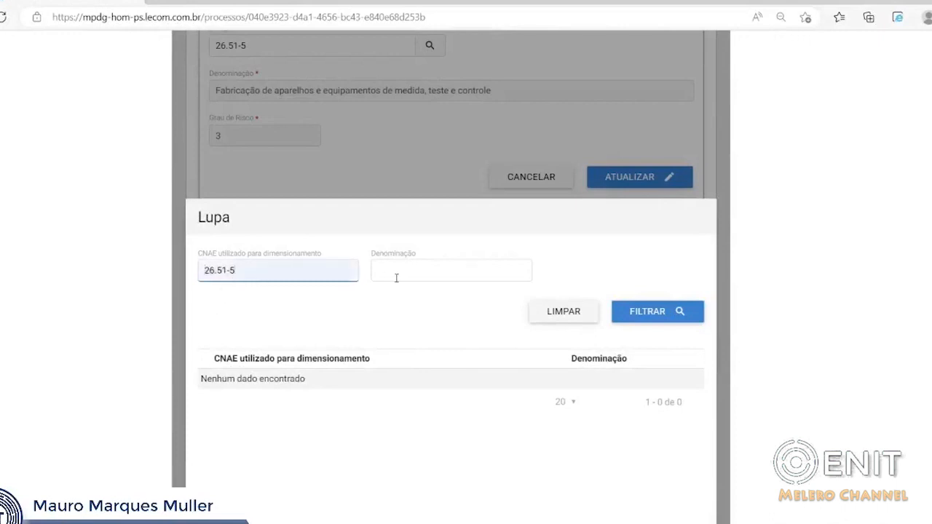
left_click(653, 313)
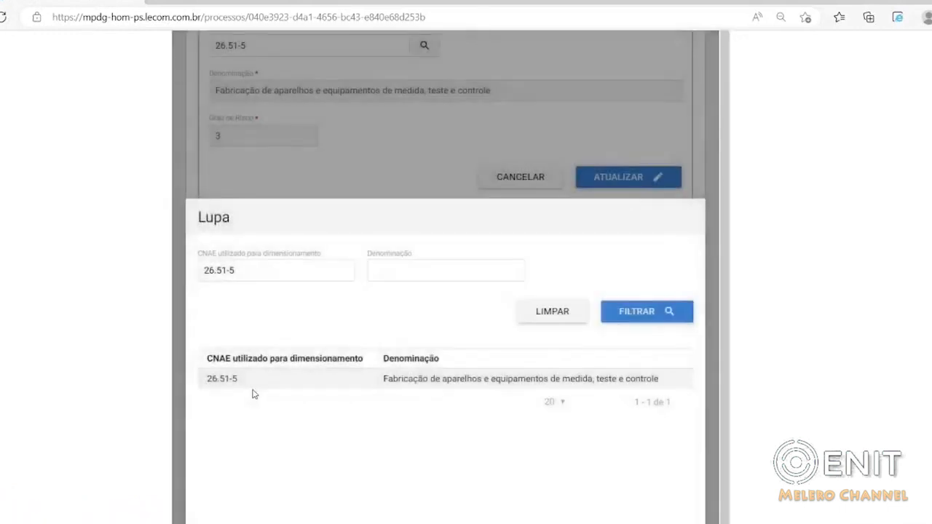
left_click(228, 380)
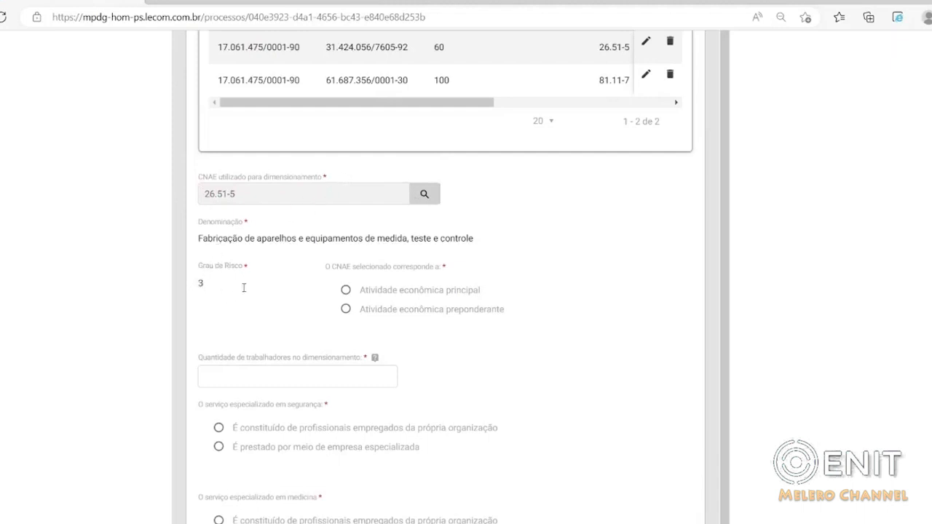
Mark the selected CNAE as Atividade econômica principal and read the help for Quantidade de trabalhadores no dimensionamento.
left_click(346, 291)
left_click(232, 376)
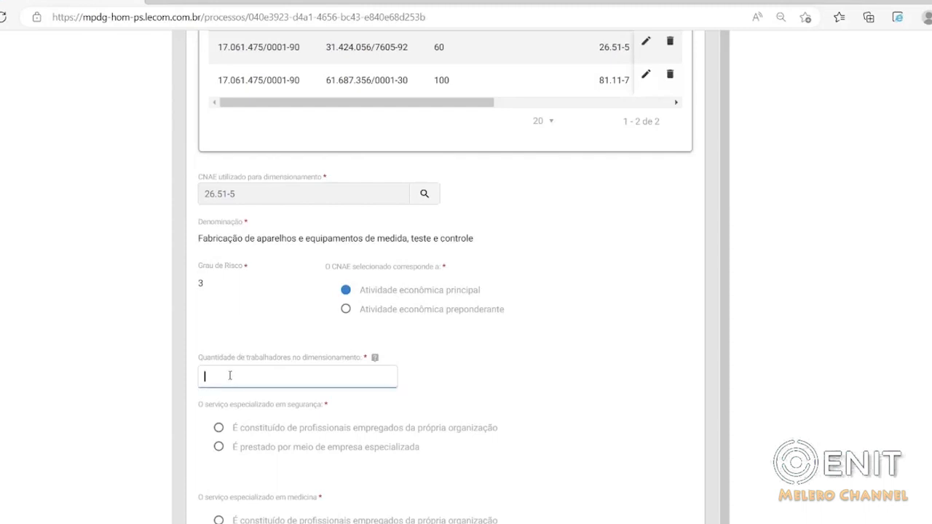
left_click(474, 374)
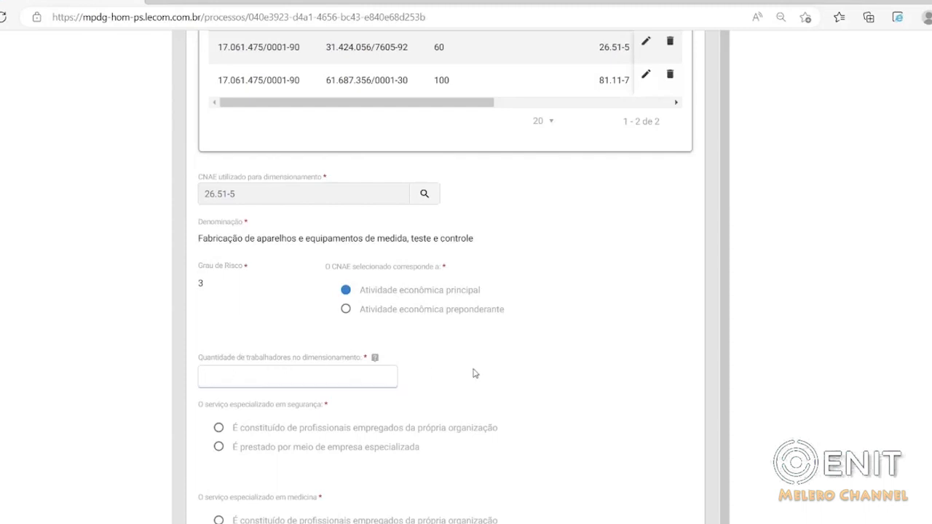
left_click(375, 359)
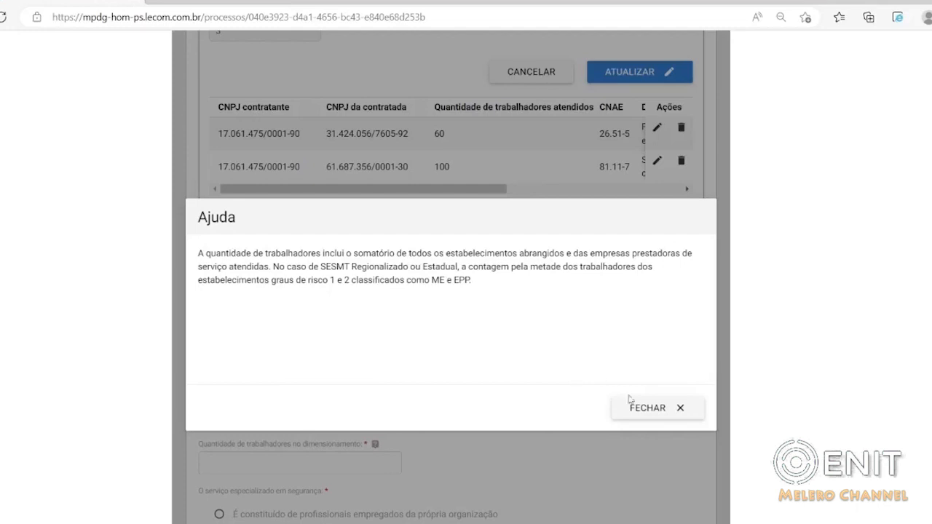
left_click(646, 409)
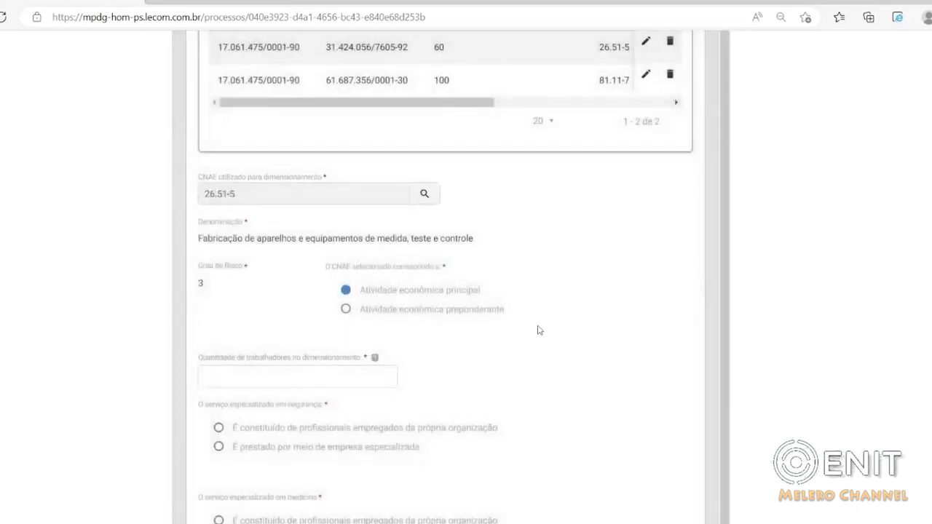
Review the company's and providers' worker quantities and set Quantidade de trabalhadores no dimensionamento to 180.
scroll(566, 337, "up", 3)
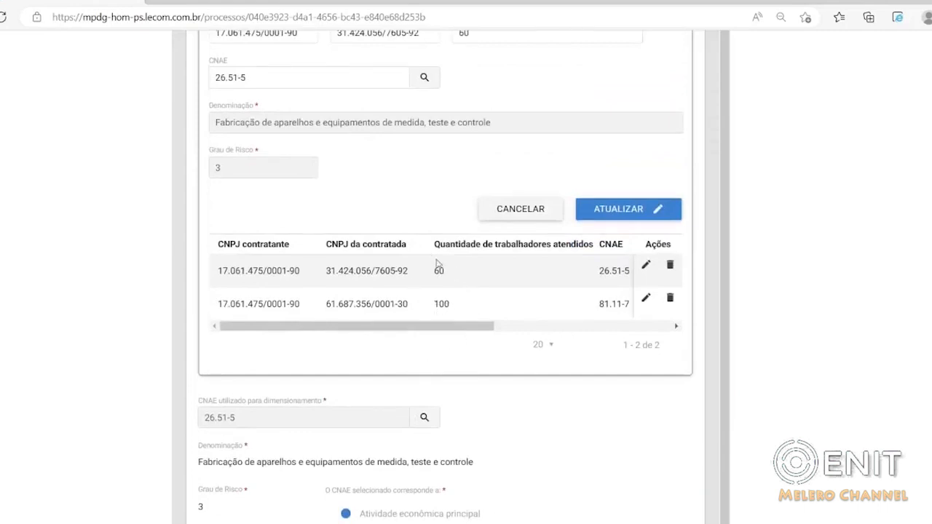
scroll(376, 225, "up", 4)
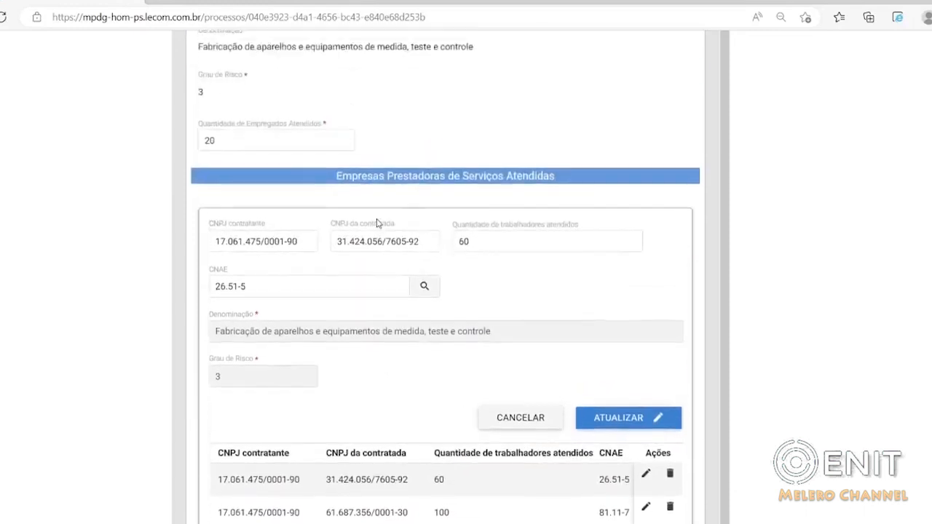
scroll(240, 229, "down", 3)
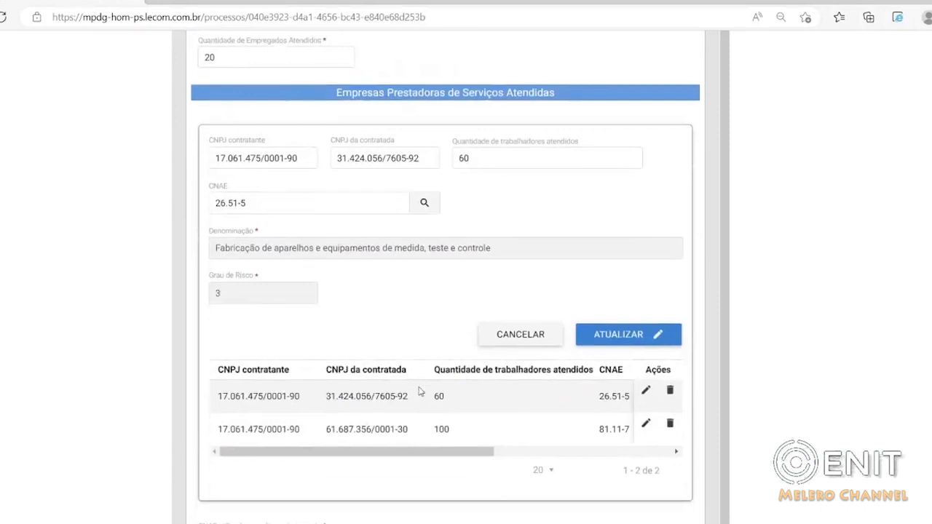
scroll(417, 386, "down", 4)
left_click(234, 424)
type("180")
left_click(468, 438)
scroll(463, 408, "down", 3)
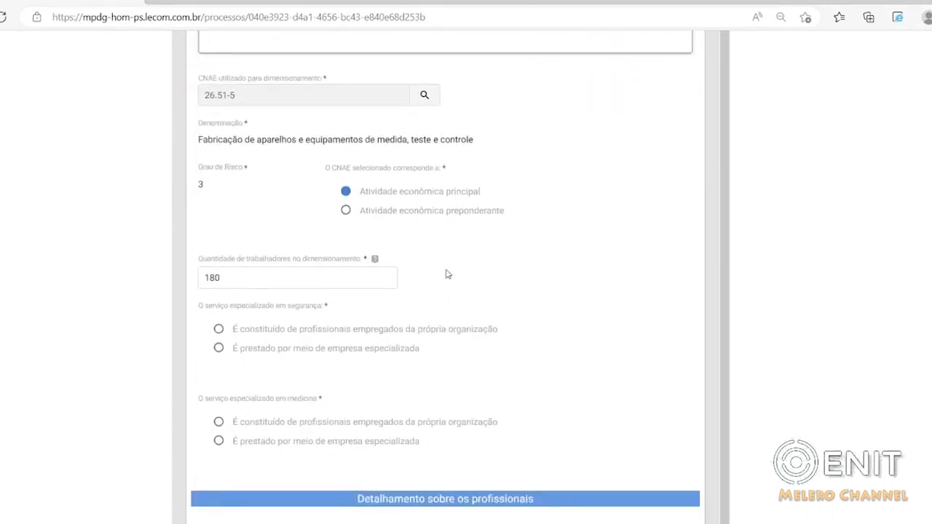
left_click(391, 278)
Set both the segurança and medicina specialized services to É constituído de profissionais empregados da própria organização.
scroll(400, 379, "down", 1)
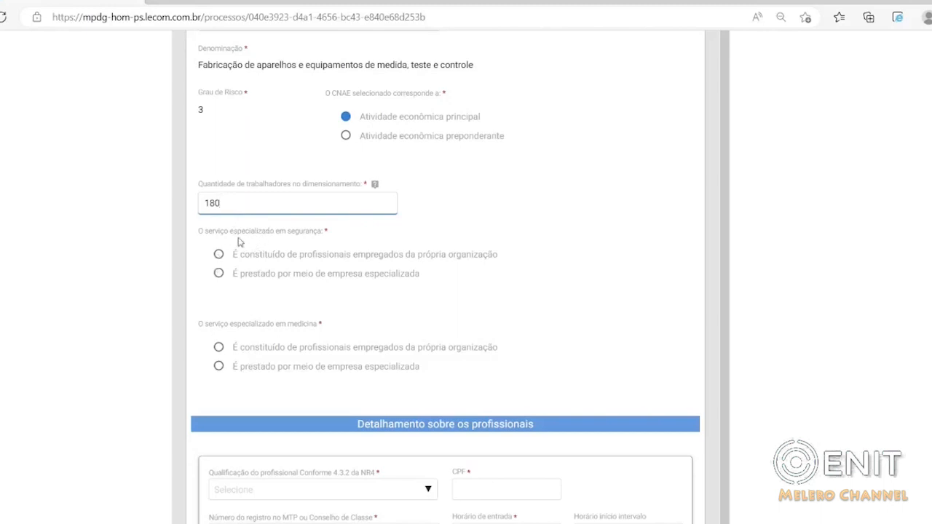
left_click(219, 254)
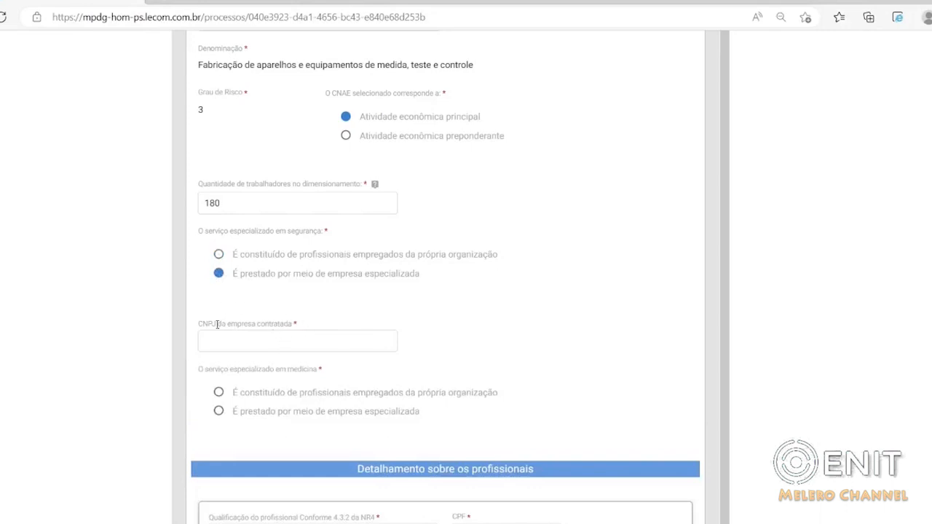
left_click(207, 343)
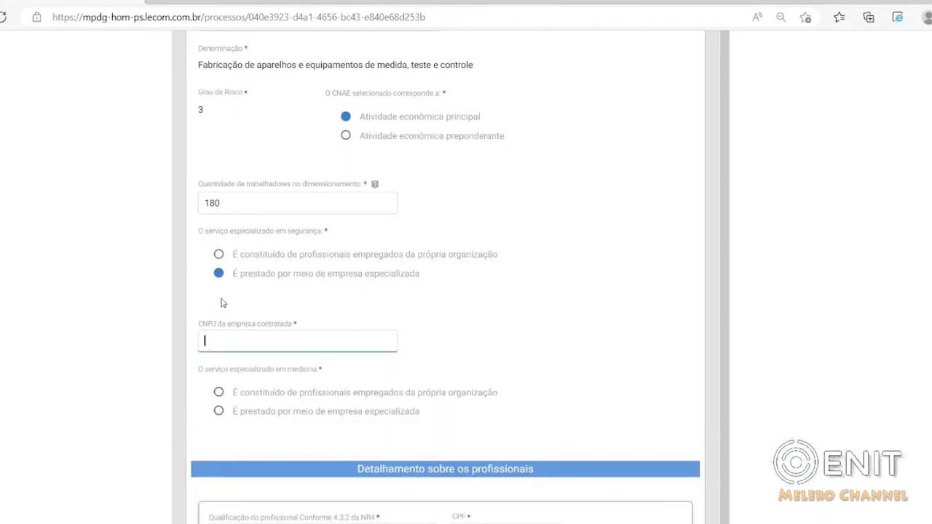
left_click(218, 255)
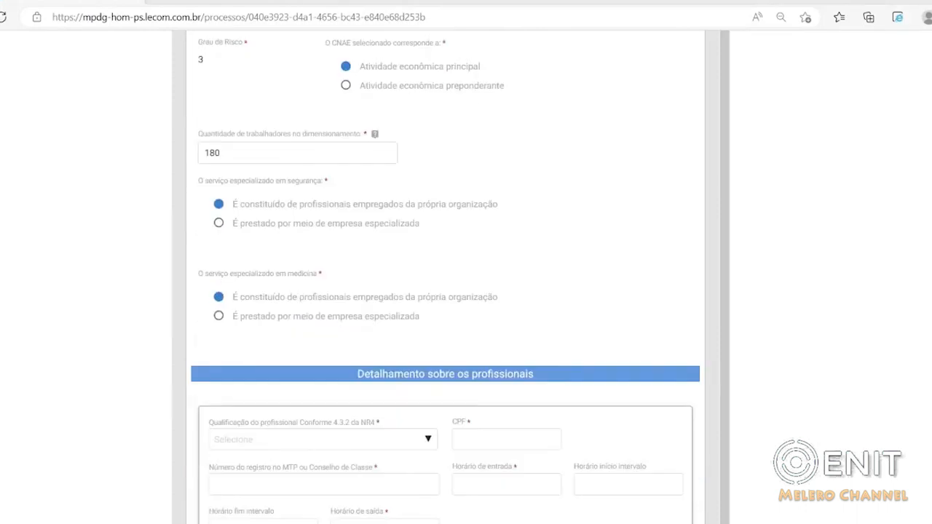
scroll(446, 276, "down", 1)
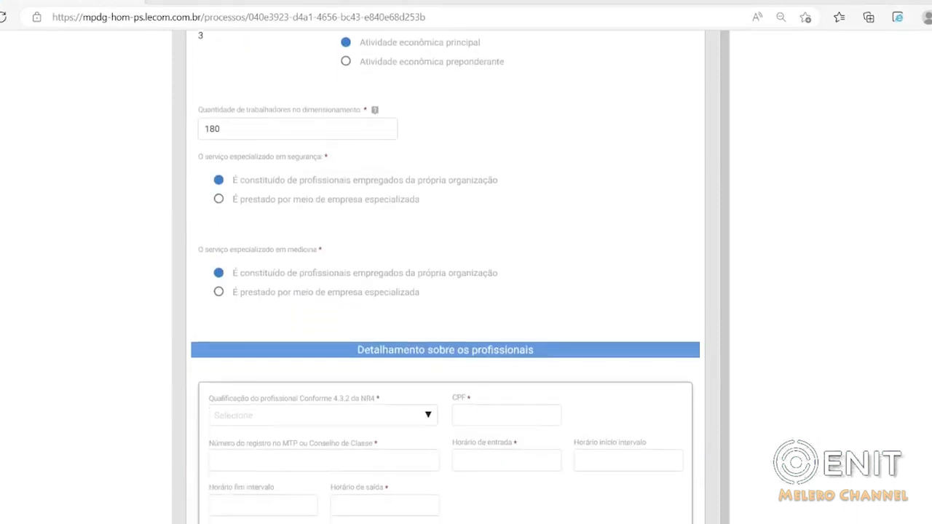
scroll(430, 271, "down", 2)
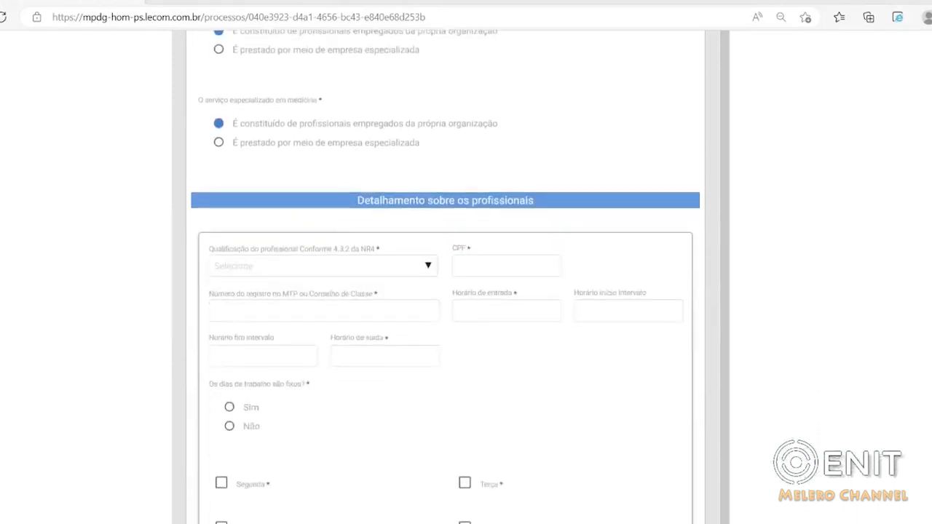
Set the professional's qualification to Técnico de segurança do trabalho and fill in the CPF and the MTP or Conselho de Classe registration number.
left_click(430, 270)
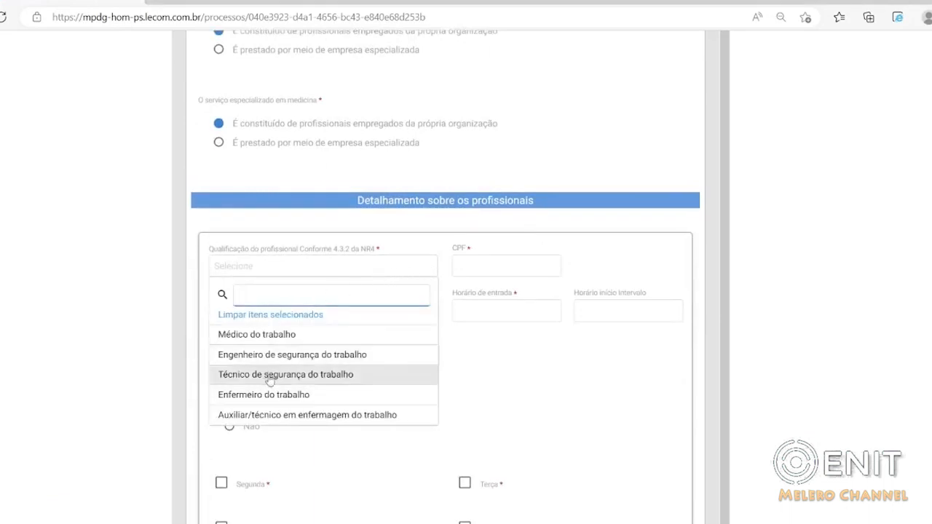
left_click(272, 375)
left_click(466, 267)
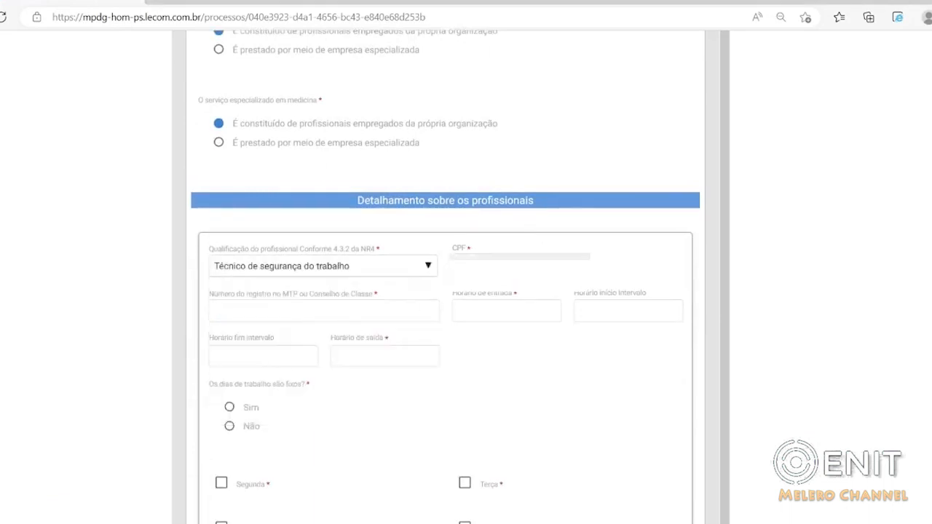
left_click(222, 338)
type("555555")
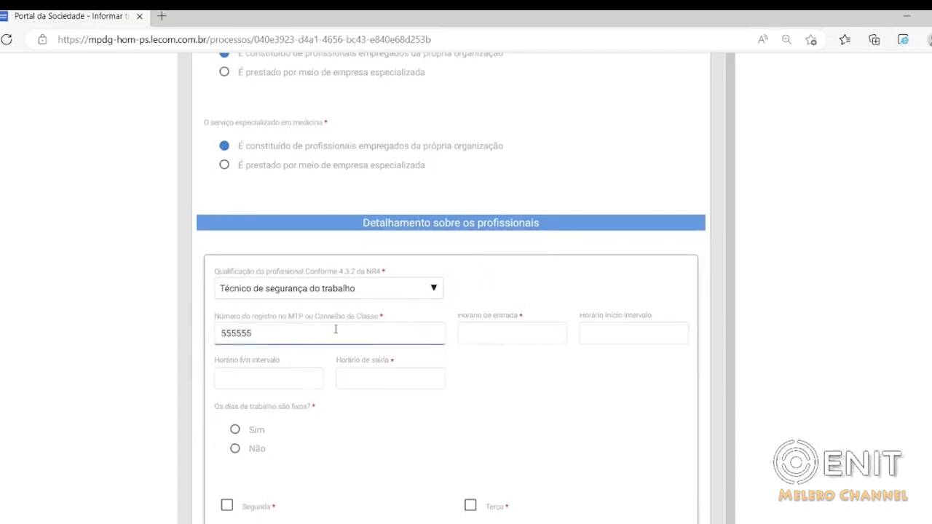
Set the professional's working hours to entry 08:00, break from 12:00 to 13:00 and exit 17:50.
left_click(490, 331)
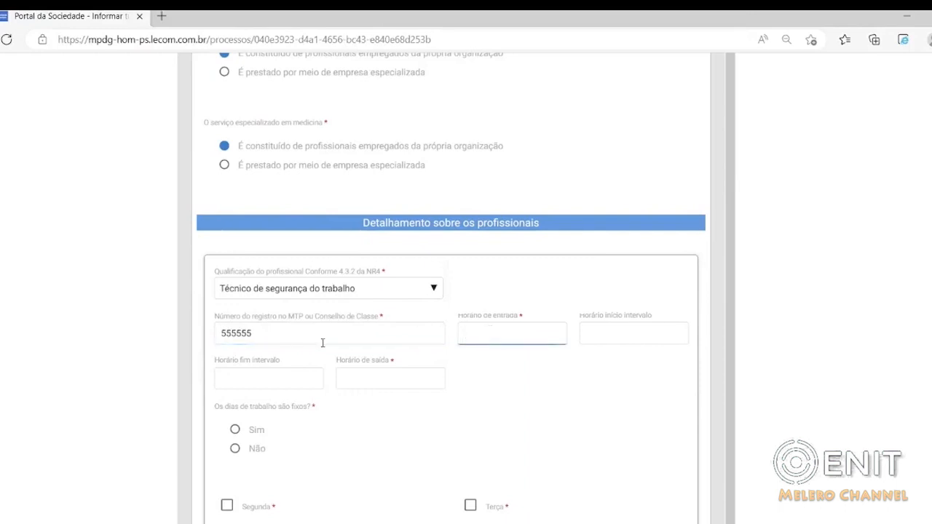
type("08:00")
left_click(613, 338)
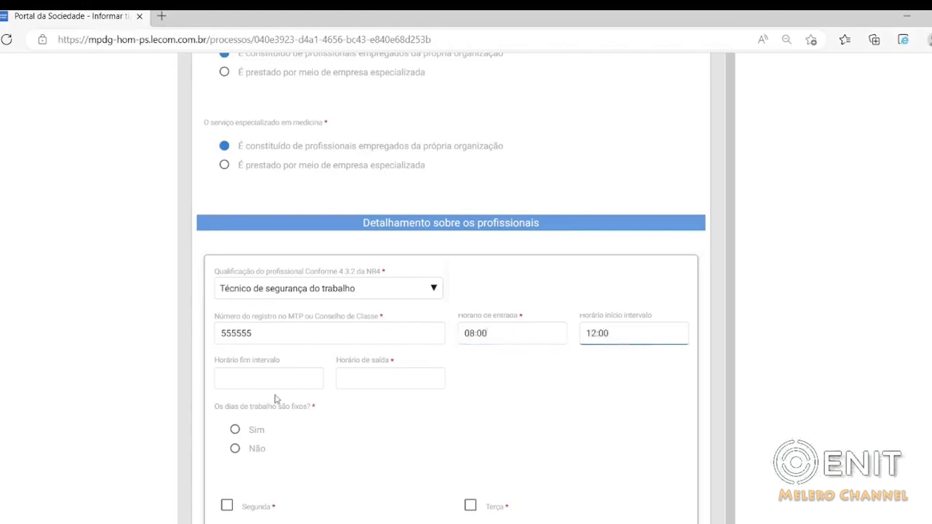
left_click(228, 381)
type("13:00")
left_click(362, 374)
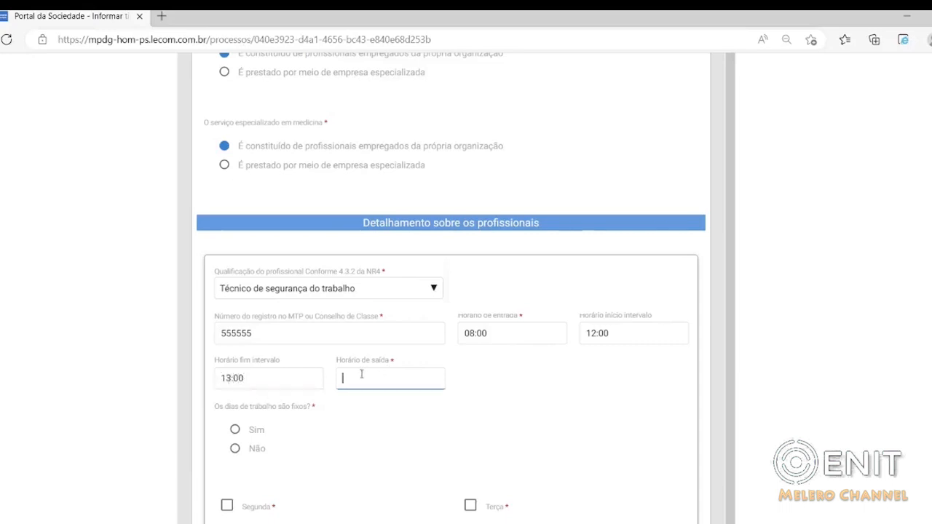
type("17:50")
Answer Os dias de trabalho são fixos? with Sim for the professional.
scroll(481, 378, "down", 1)
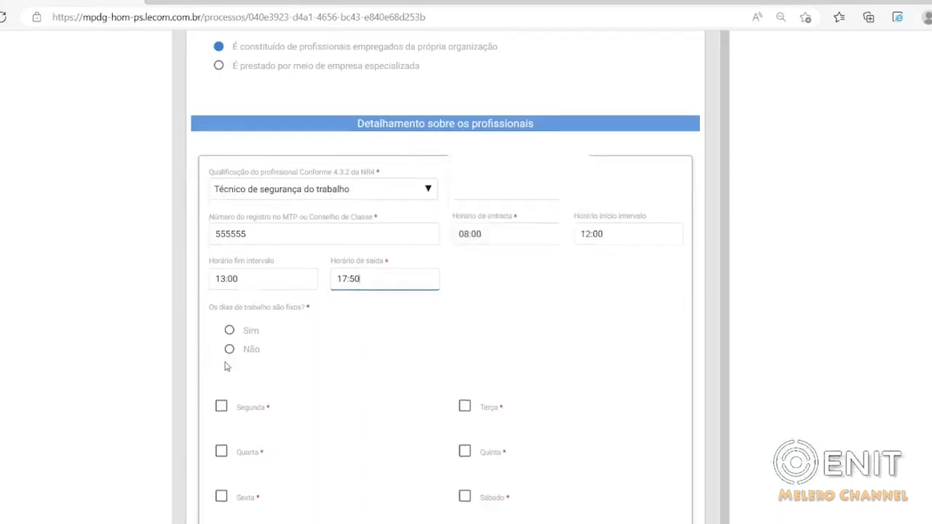
scroll(228, 357, "down", 1)
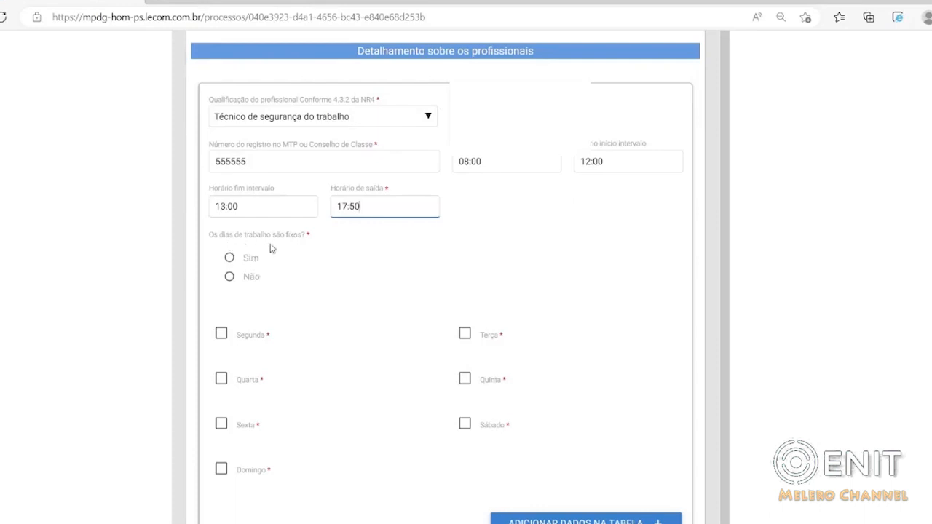
left_click(230, 280)
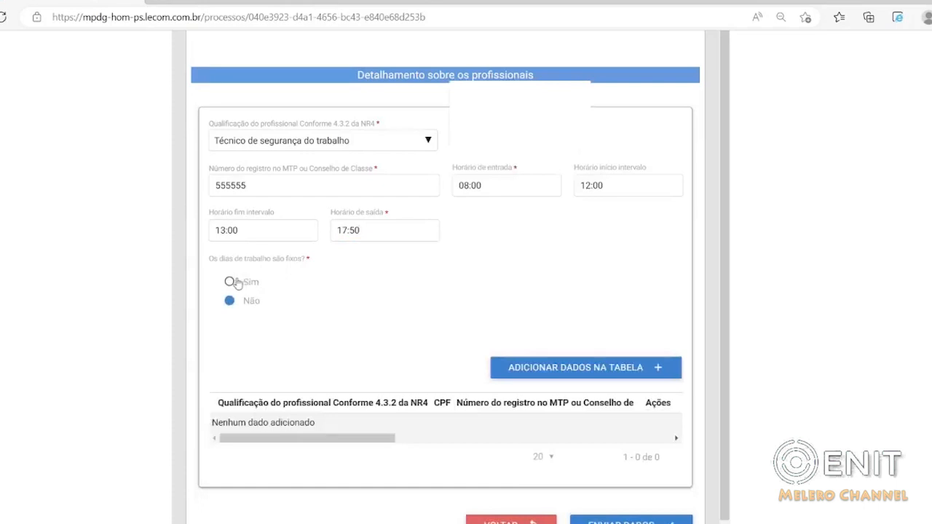
left_click(229, 282)
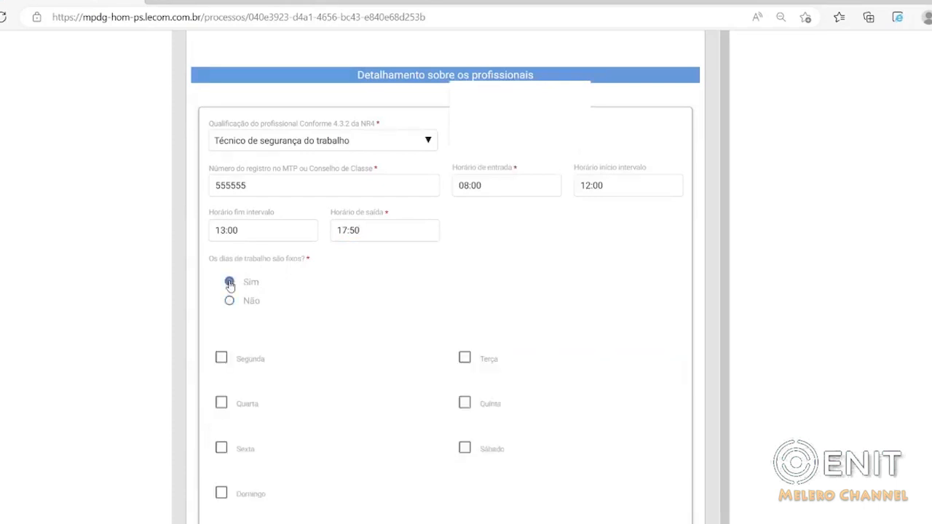
scroll(323, 309, "down", 1)
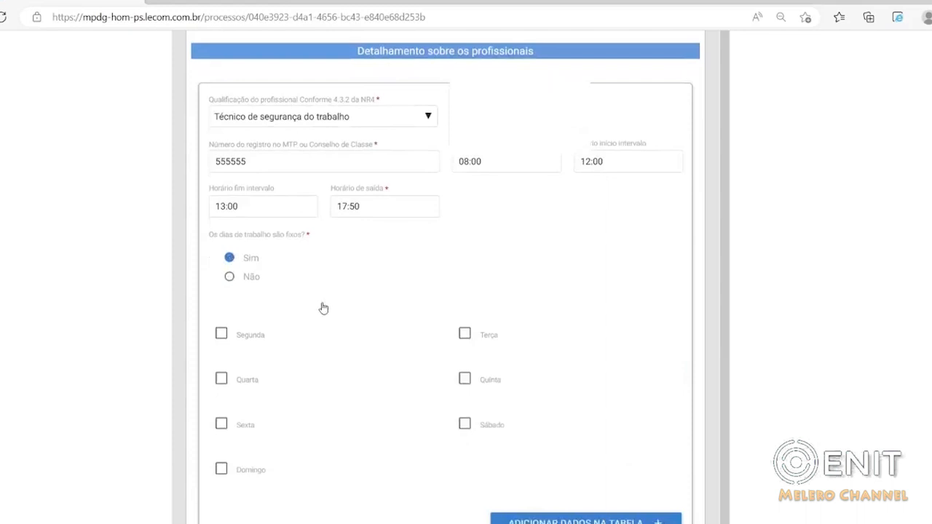
Mark Segunda, Terça, Quarta, Quinta and Sexta as working days and add the professional to the table.
left_click(222, 335)
left_click(464, 334)
left_click(220, 379)
left_click(465, 379)
left_click(222, 426)
scroll(313, 408, "down", 2)
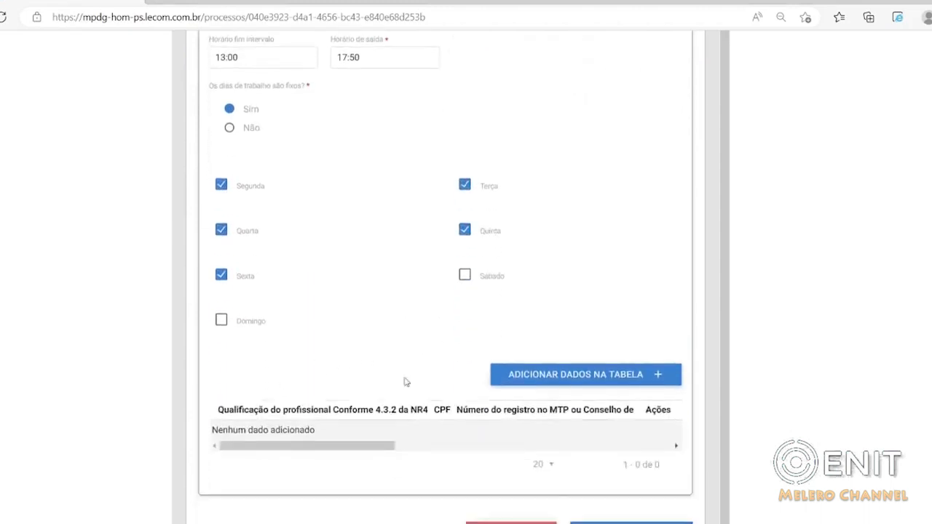
left_click(530, 378)
scroll(499, 415, "down", 6)
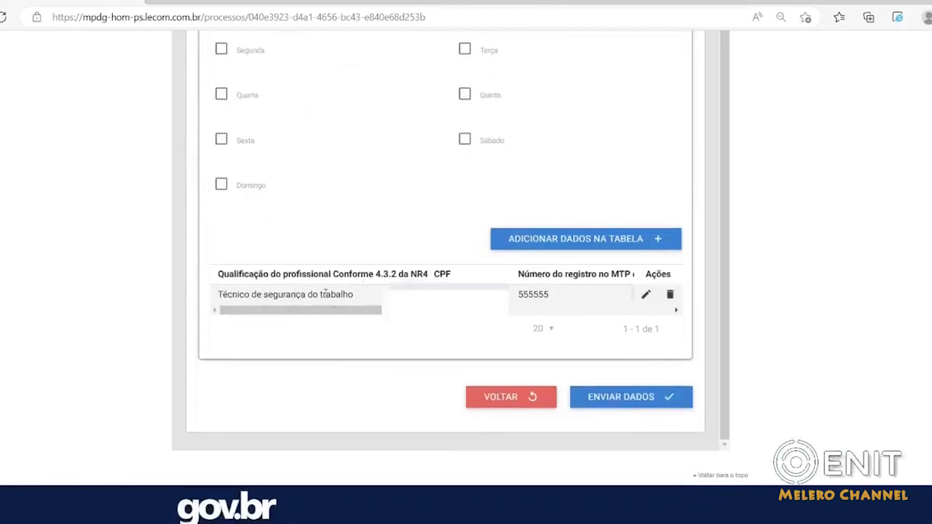
Open the Técnico de segurança do trabalho entry for editing, review its data and cancel the edit.
mouse_move(256, 311)
left_mouse_down()
mouse_move(593, 312)
mouse_move(286, 332)
mouse_move(216, 325)
left_mouse_up()
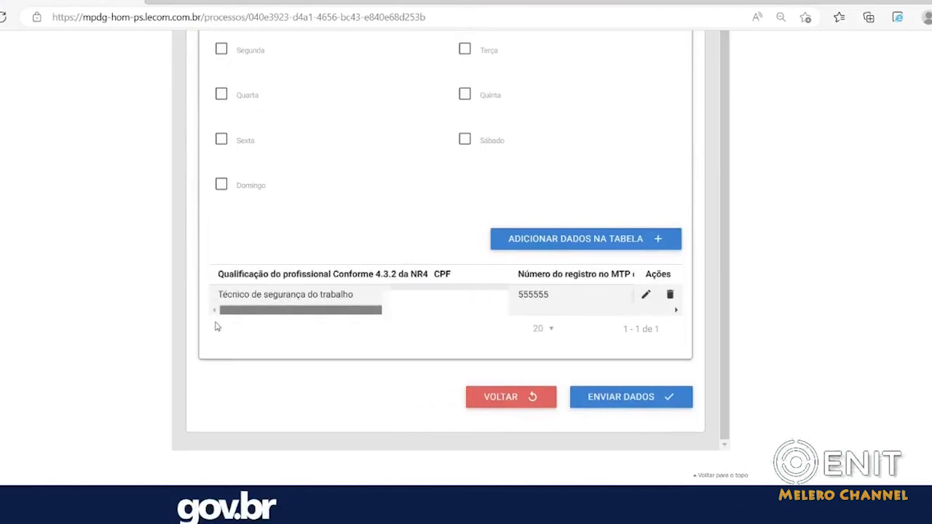
left_click(646, 295)
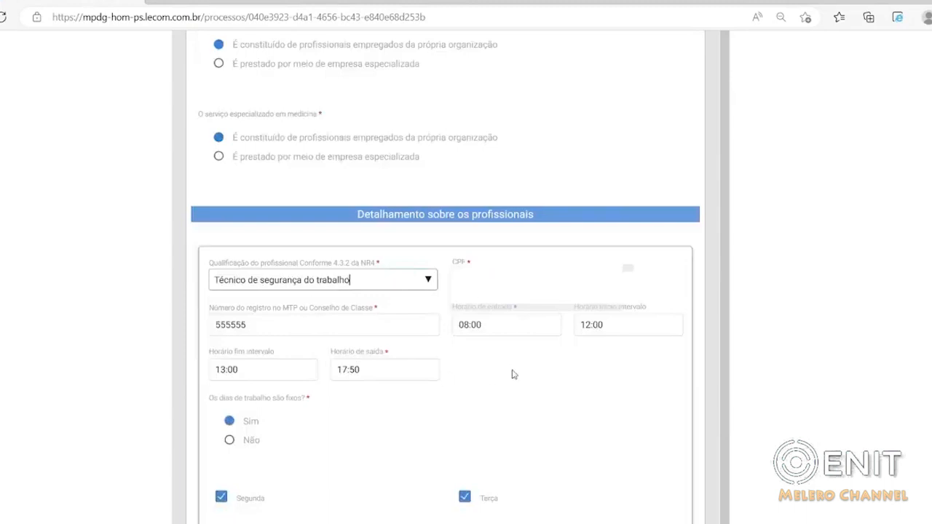
scroll(512, 374, "down", 3)
scroll(512, 374, "down", 1)
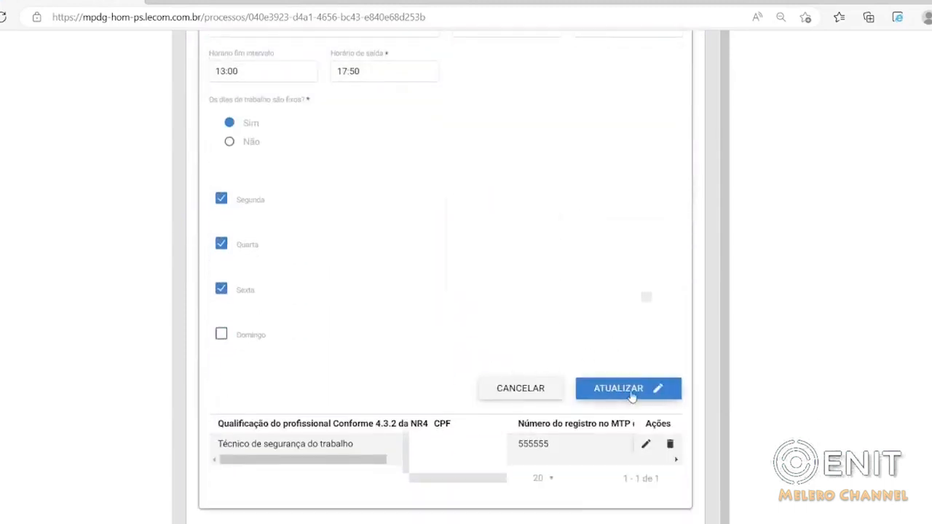
left_click(522, 393)
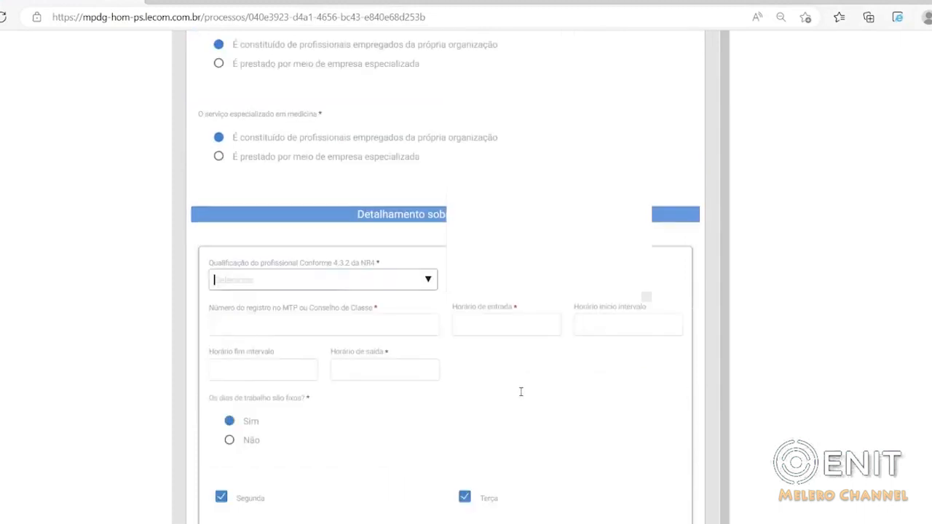
scroll(380, 440, "down", 6)
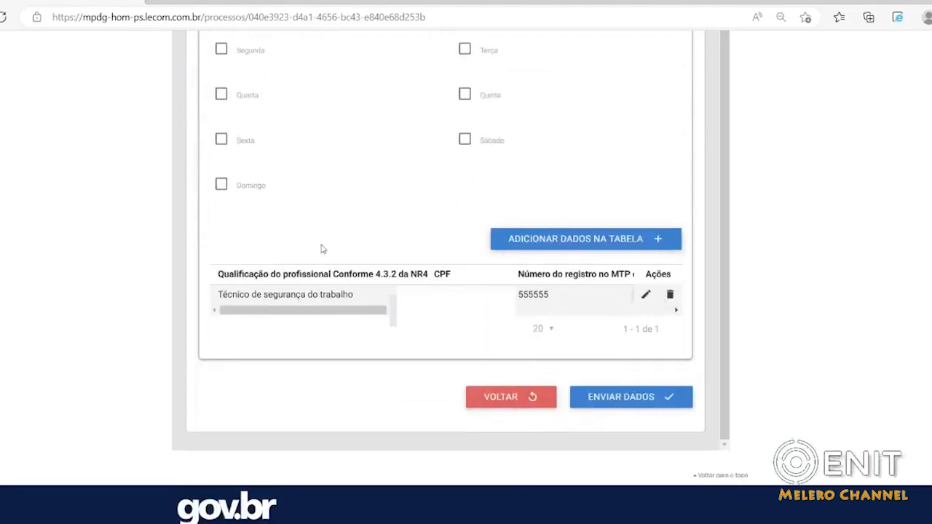
Examine the Qualificação do profissional options, the blank professional form and the table of added professionals.
scroll(324, 235, "up", 1)
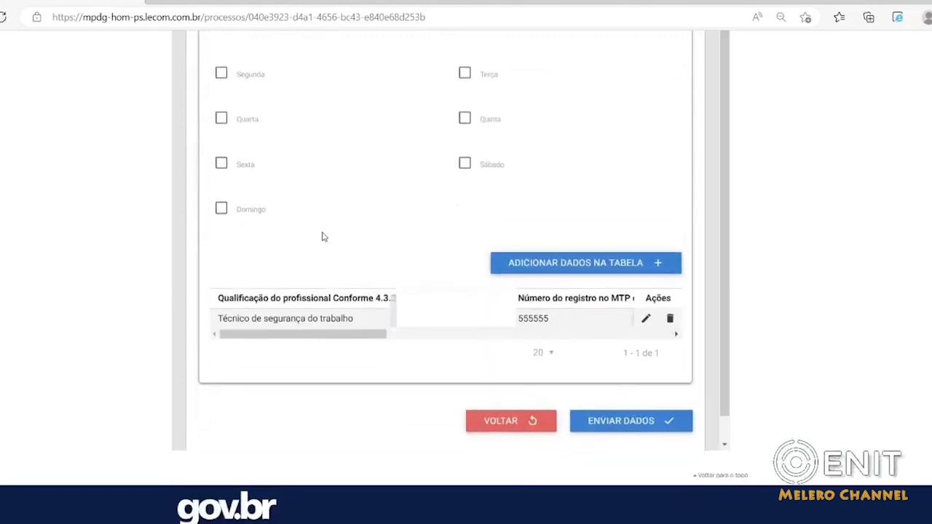
scroll(324, 236, "up", 6)
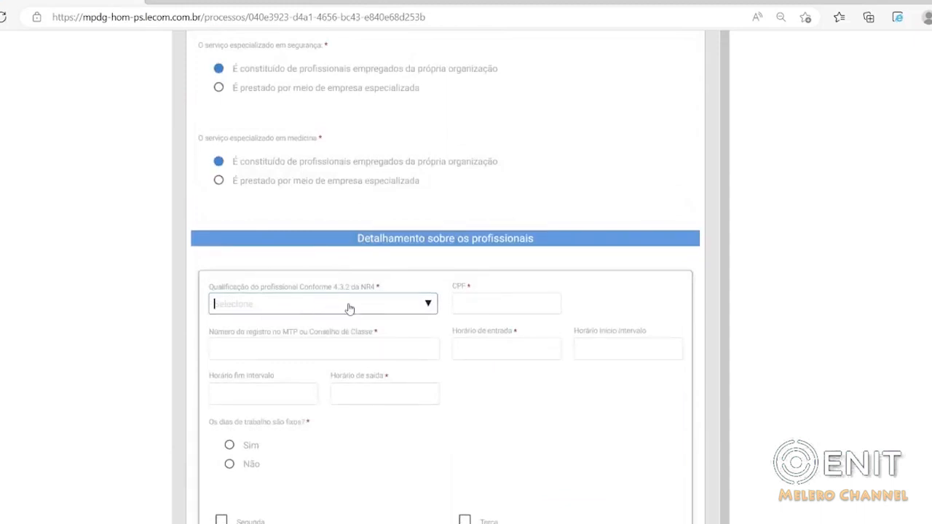
left_click(347, 306)
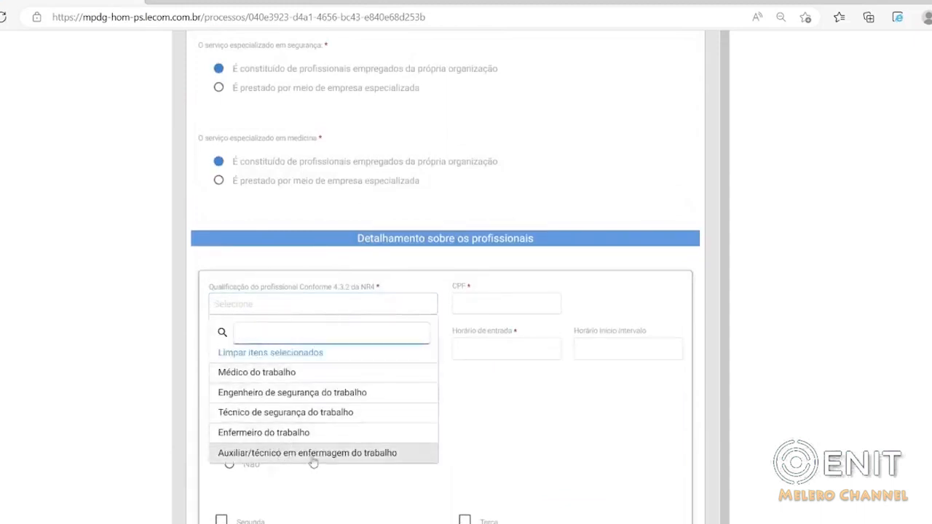
left_click(549, 412)
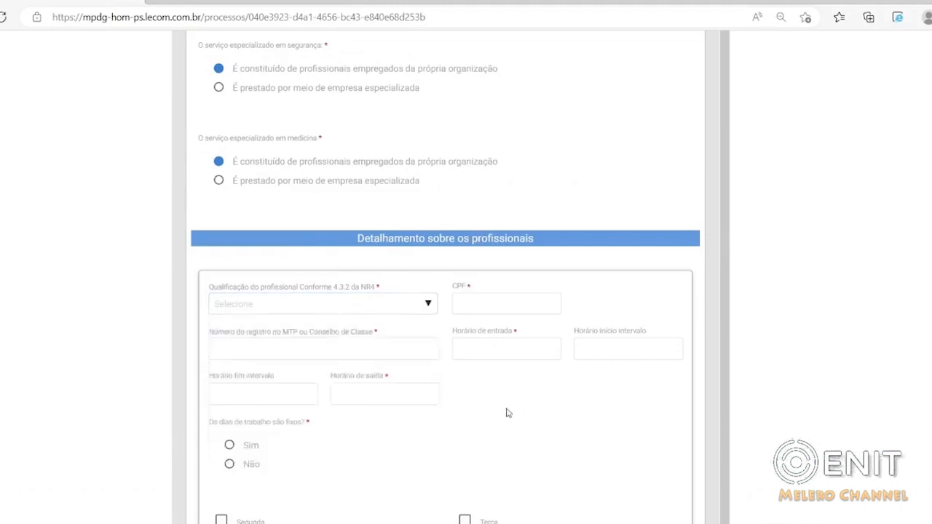
scroll(507, 408, "down", 2)
scroll(511, 396, "down", 3)
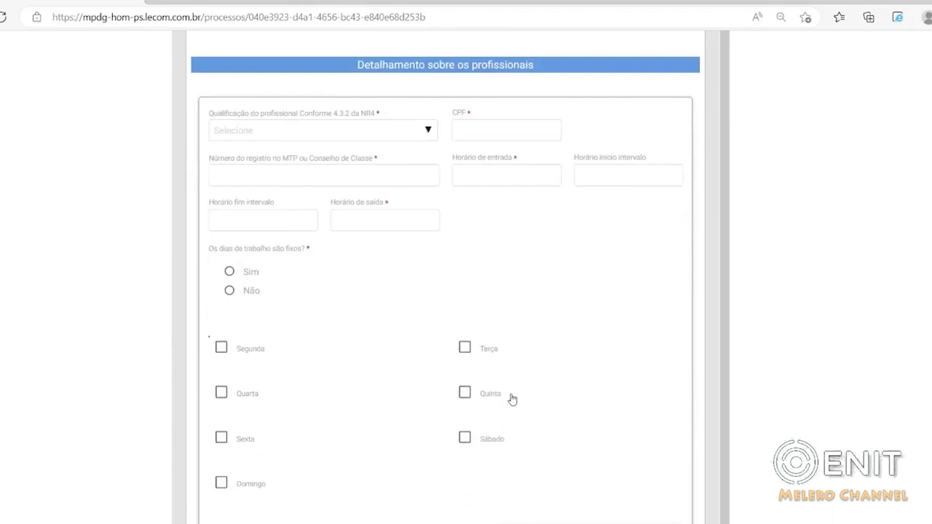
scroll(515, 381, "down", 2)
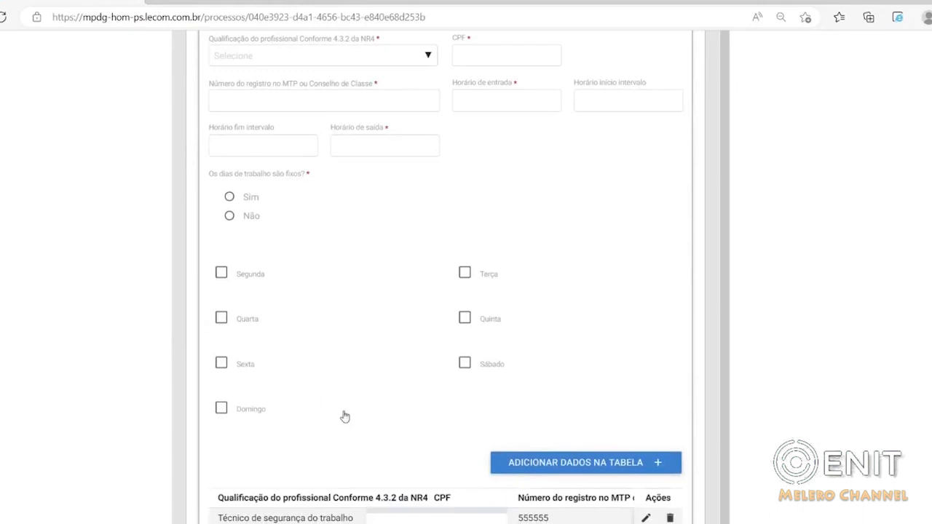
scroll(332, 412, "down", 2)
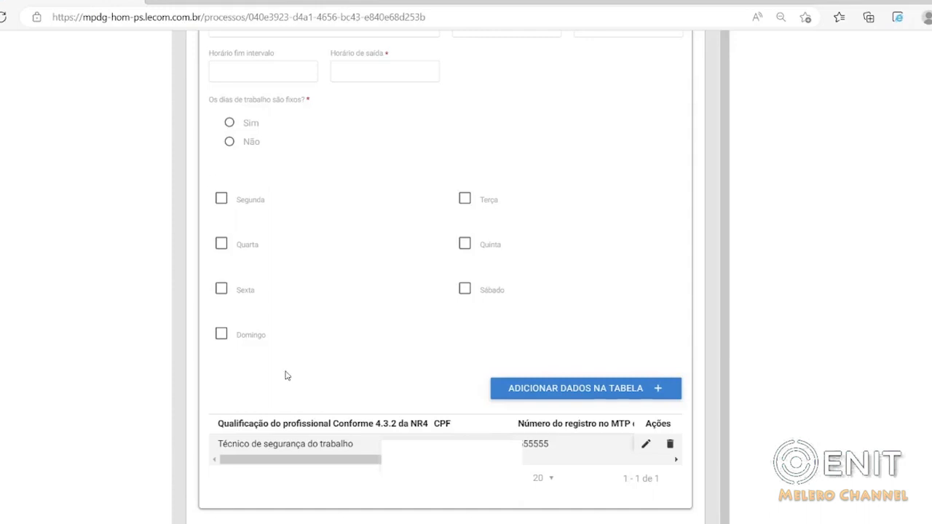
scroll(286, 373, "down", 2)
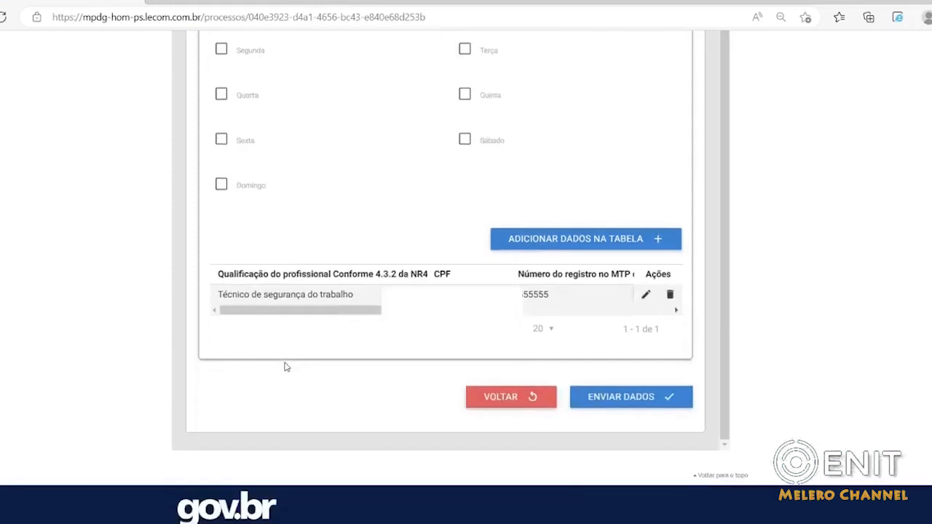
scroll(362, 250, "up", 1)
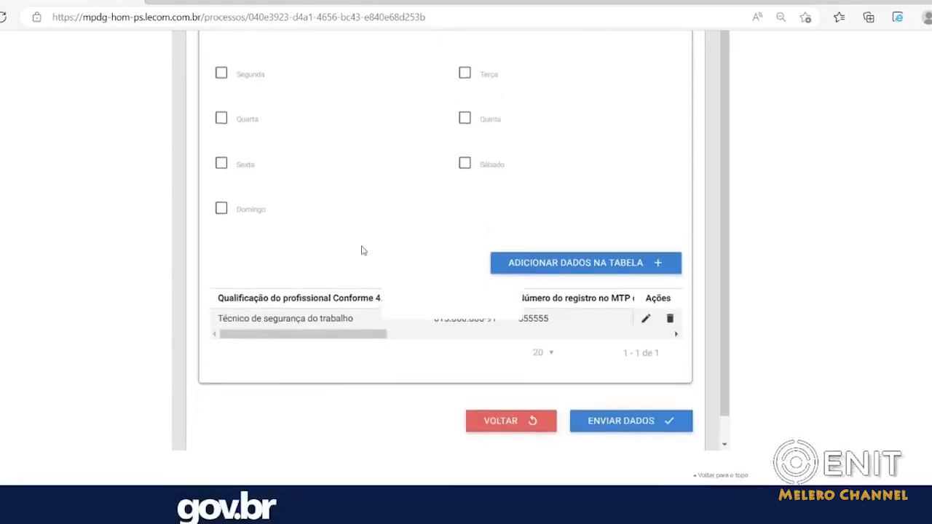
scroll(363, 251, "up", 9)
Submit the completed SESMT registration data and acknowledge the notice.
scroll(353, 280, "down", 10)
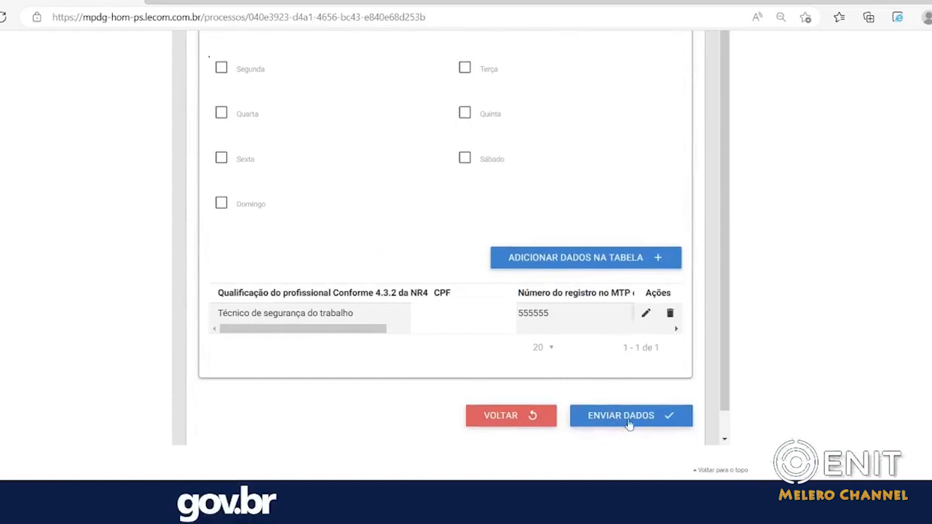
scroll(476, 288, "down", 5)
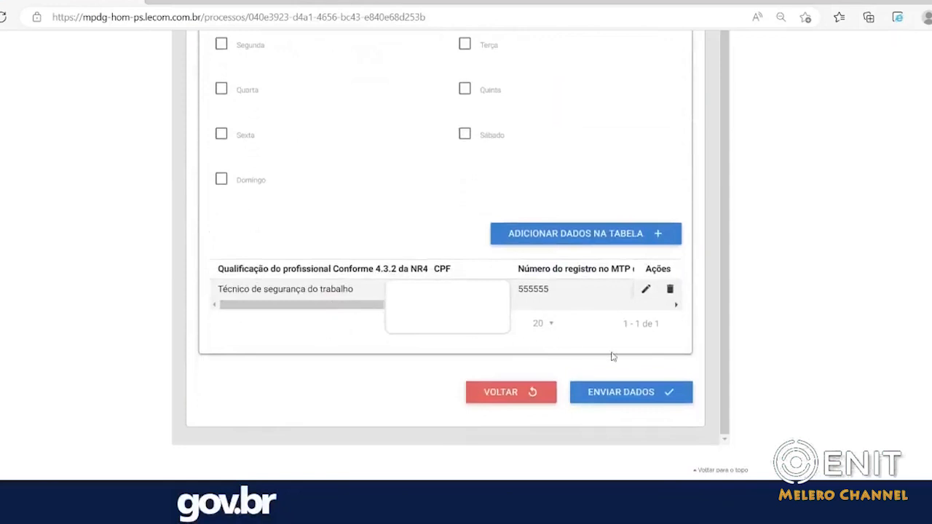
left_click(621, 393)
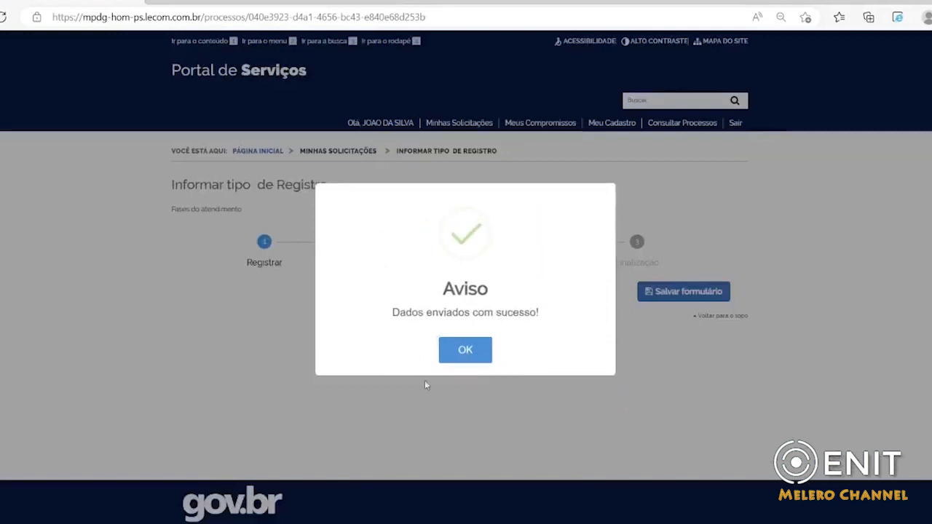
left_click(464, 351)
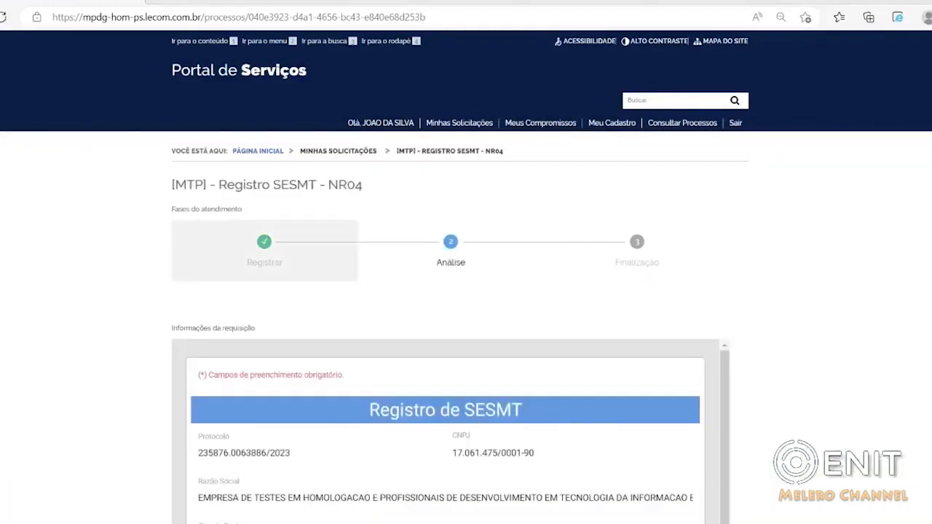